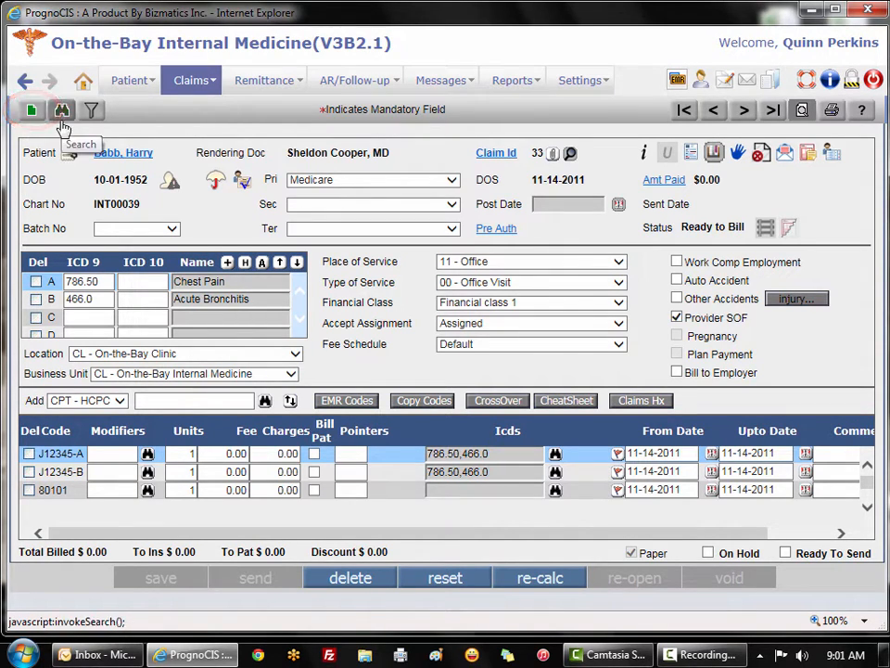
# Filter the claims by claim status On Hold and apply the filter.
pyautogui.click(62, 115)
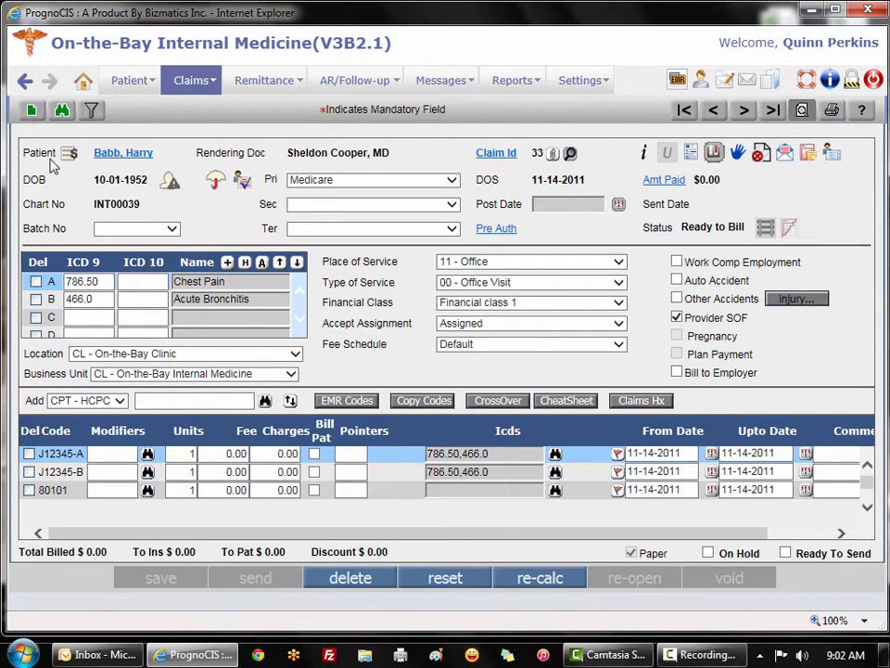
pyautogui.click(91, 111)
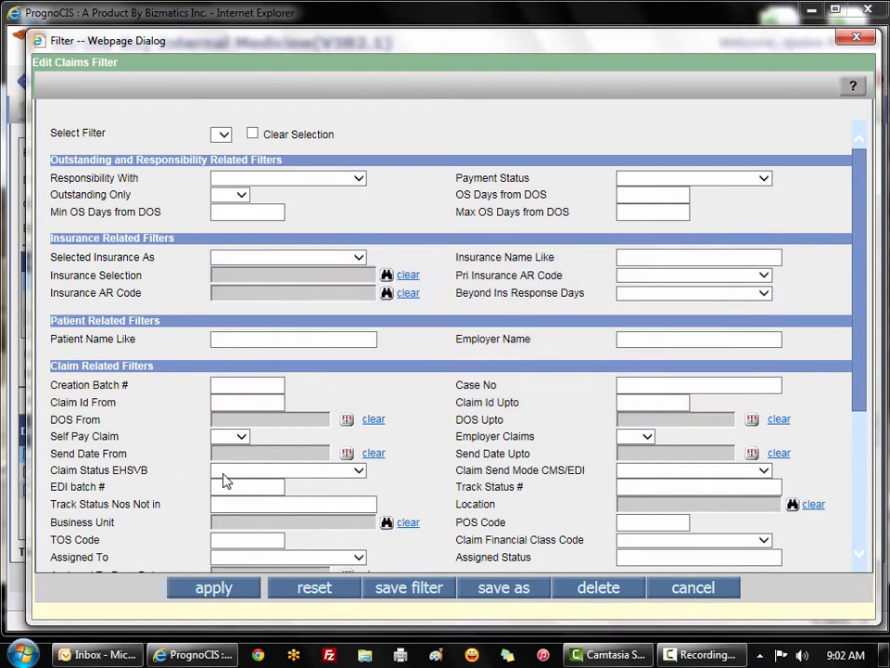
pyautogui.click(361, 474)
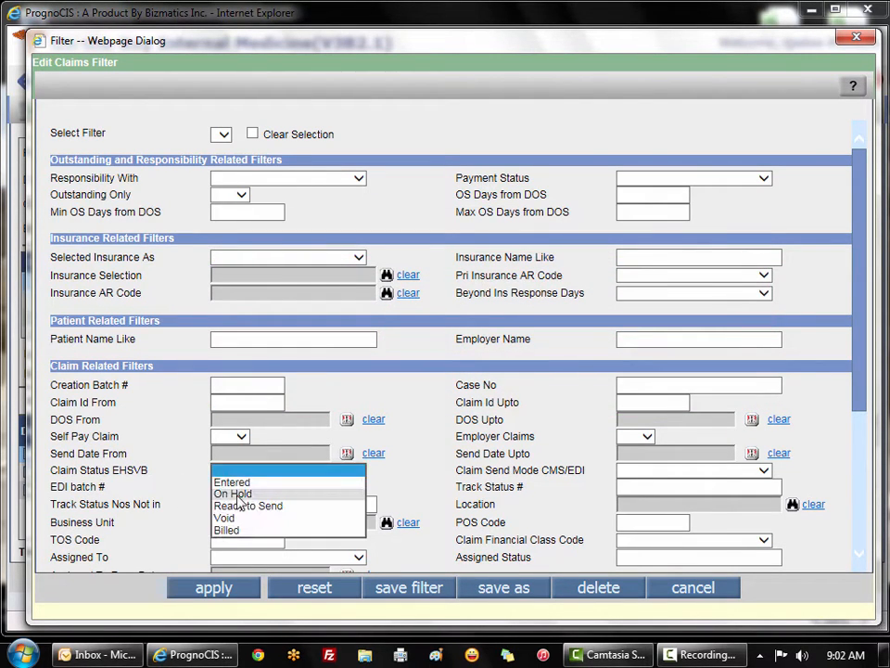
pyautogui.click(315, 493)
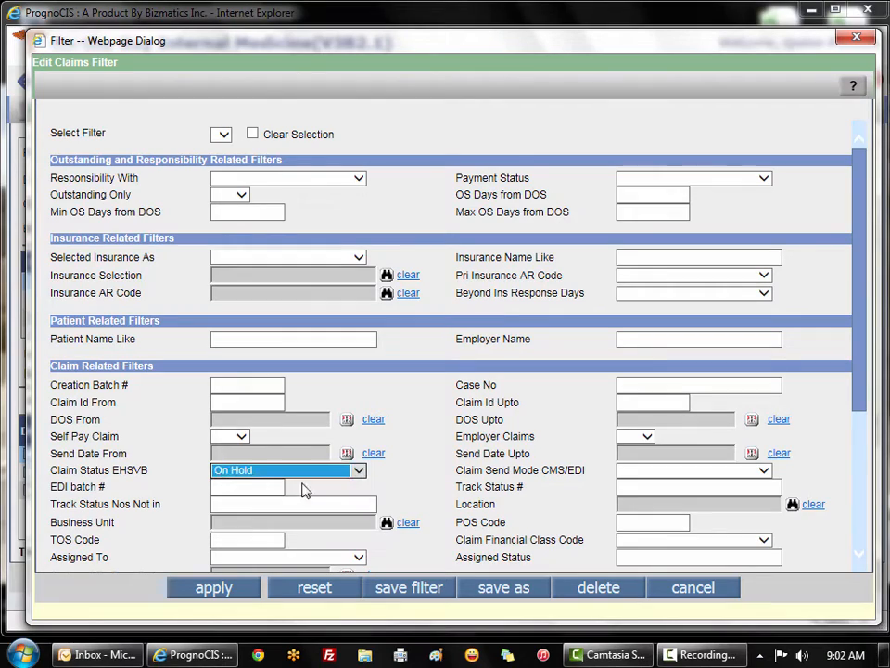
pyautogui.click(240, 589)
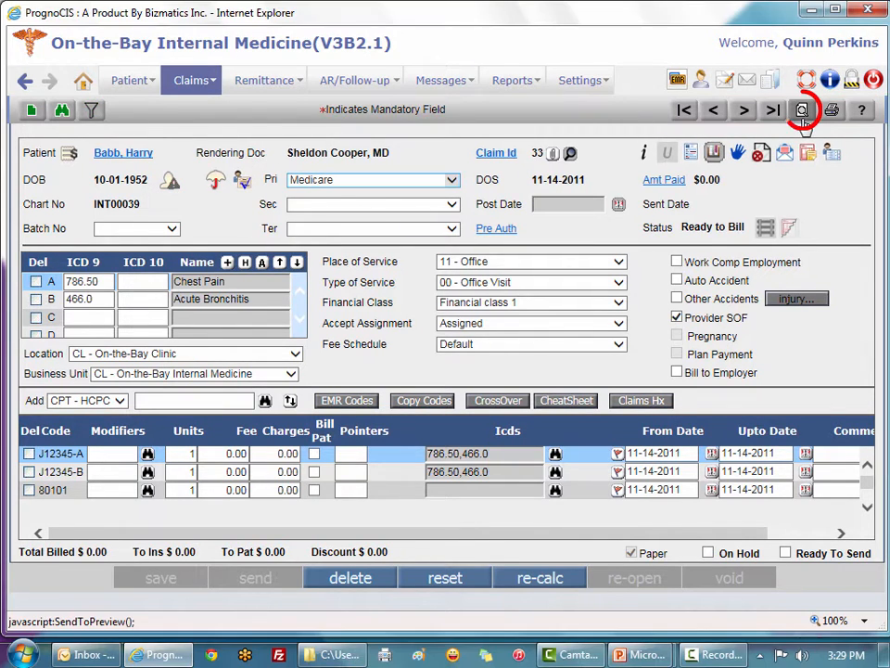
# Check the preview options for the open claim, close them, and try to print the claim.
pyautogui.click(803, 117)
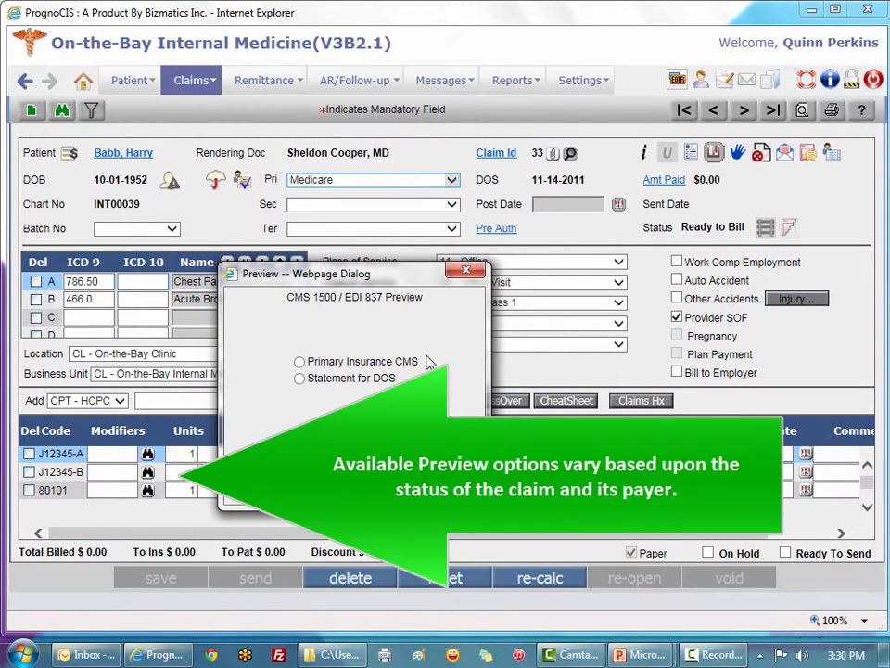
pyautogui.click(466, 272)
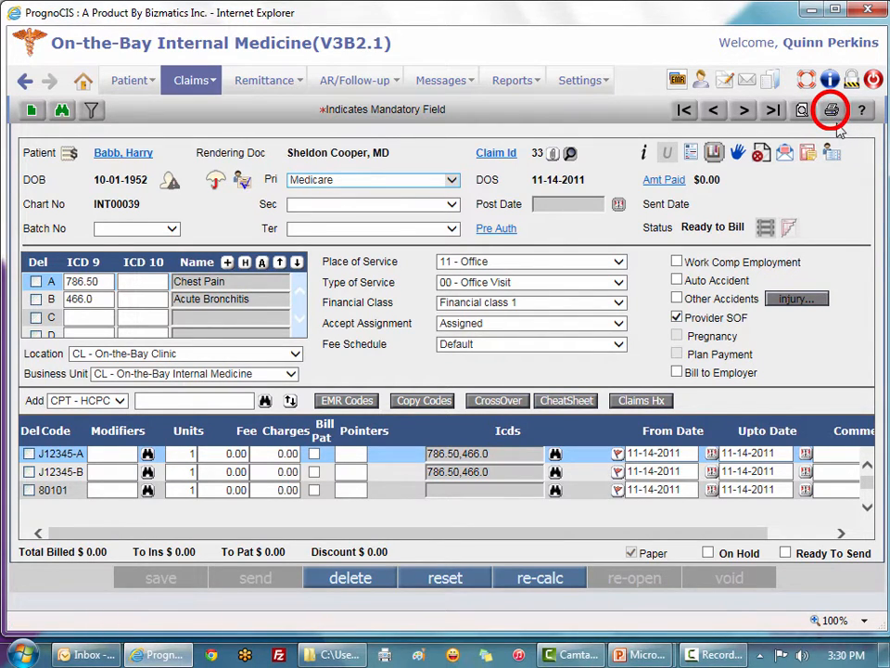
pyautogui.click(831, 112)
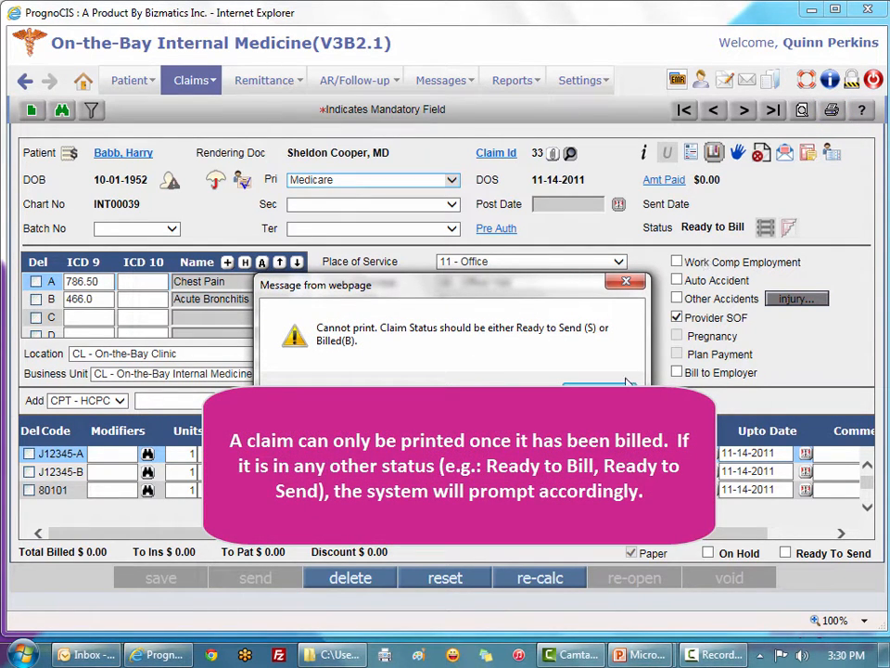
pyautogui.click(600, 392)
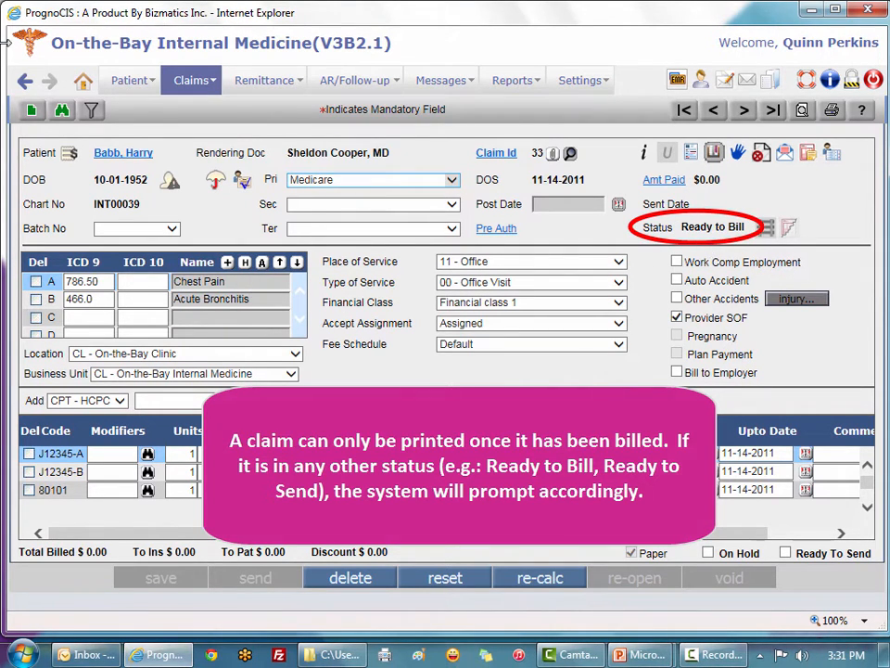
# Open the billed Cigna claim with date of service 01-15-2015 and check its print options without printing.
pyautogui.click(191, 80)
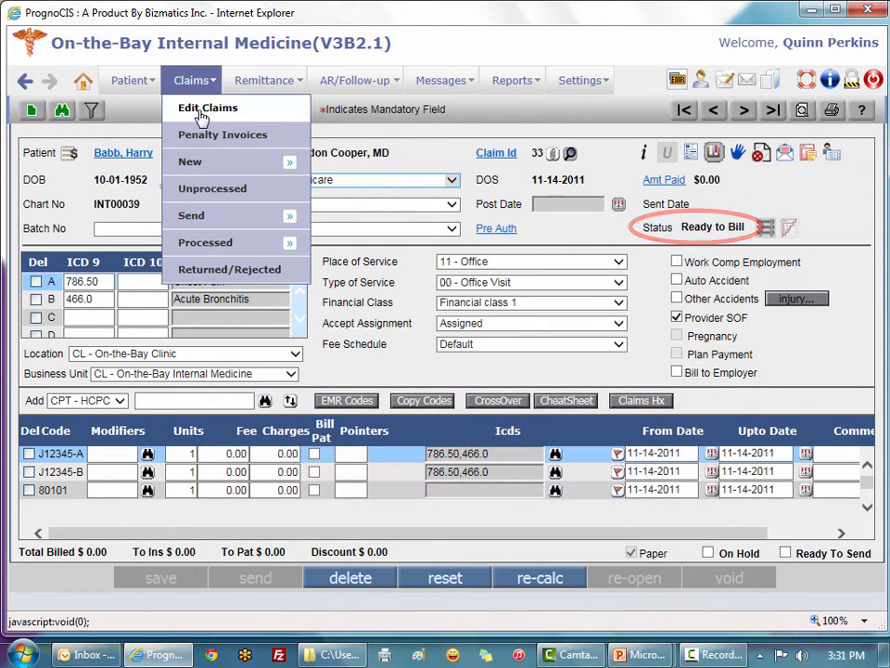
pyautogui.click(204, 108)
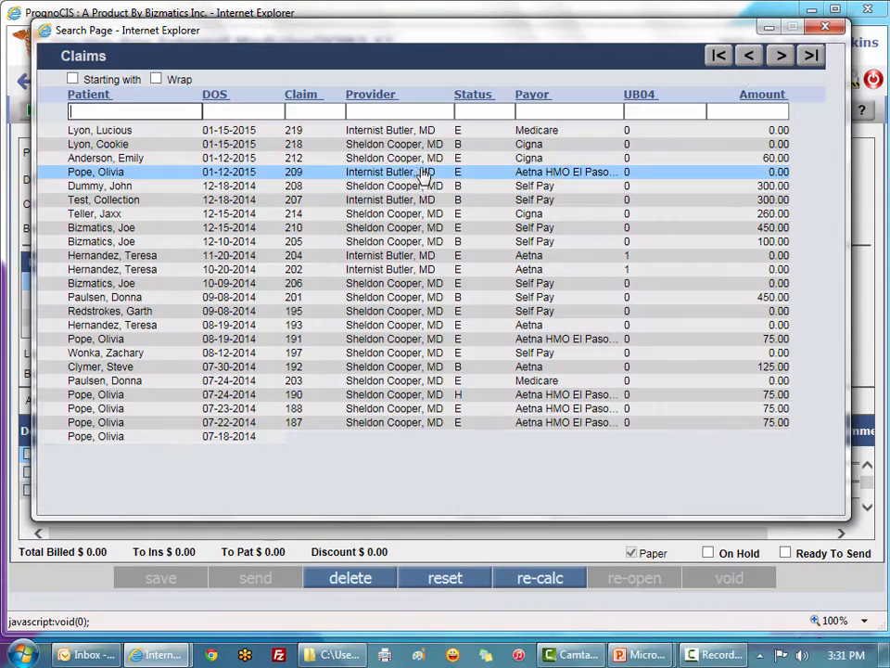
pyautogui.click(471, 146)
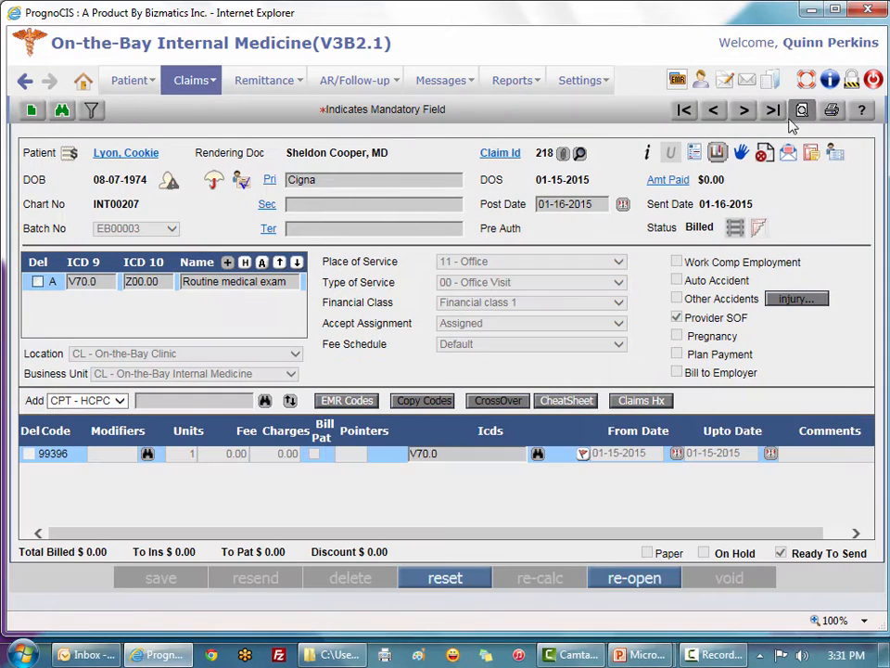
pyautogui.click(830, 115)
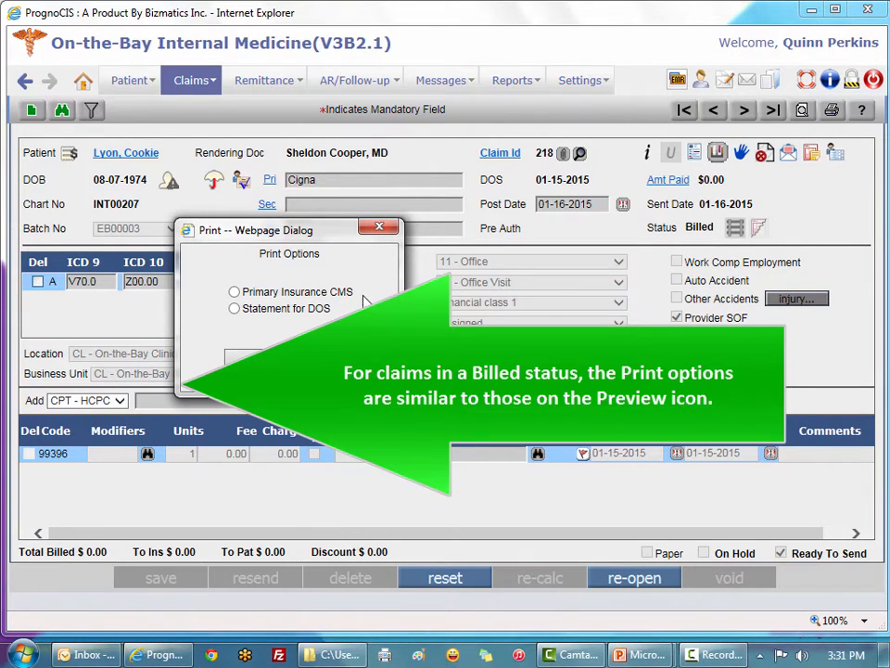
pyautogui.click(379, 226)
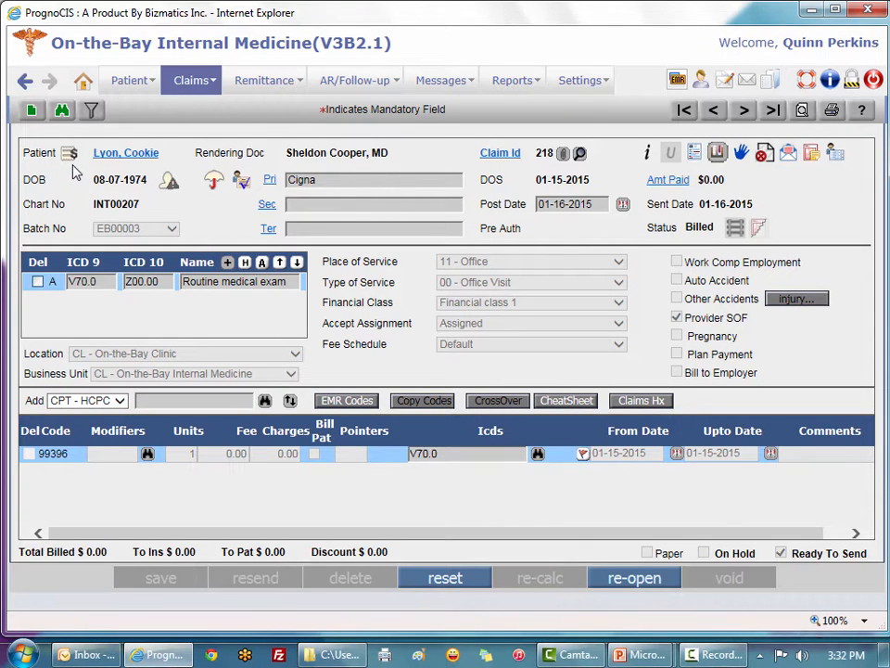
# Add the patient billing note "Free Text shared between PM and EMR" and save it.
pyautogui.click(69, 153)
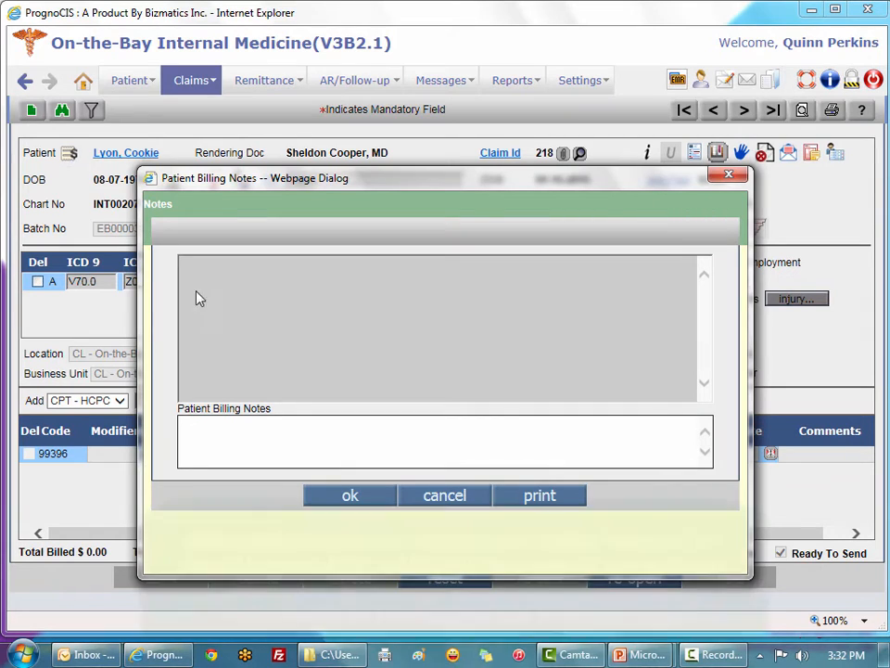
pyautogui.click(221, 427)
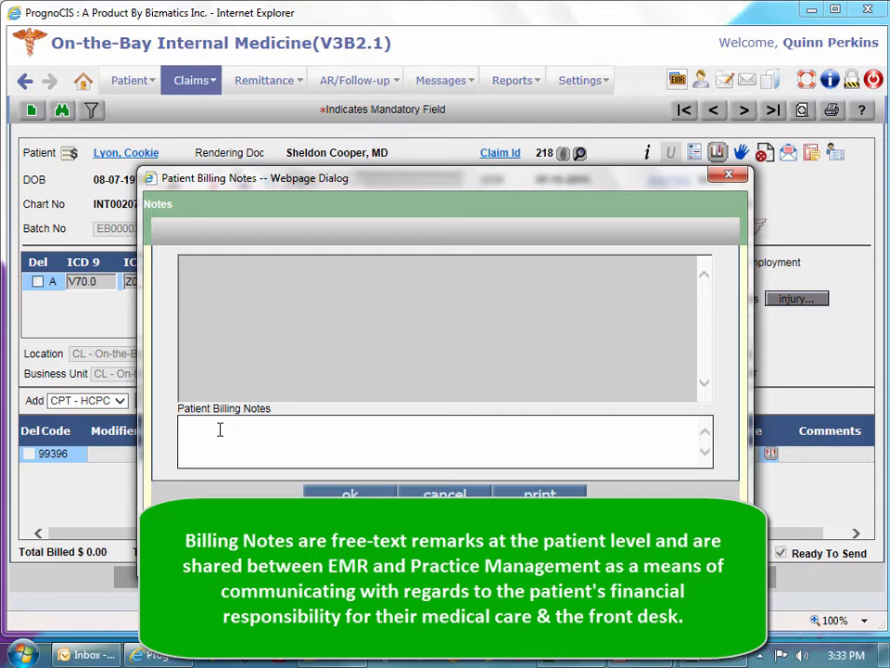
pyautogui.write('Free Text shared between PM and EMR')
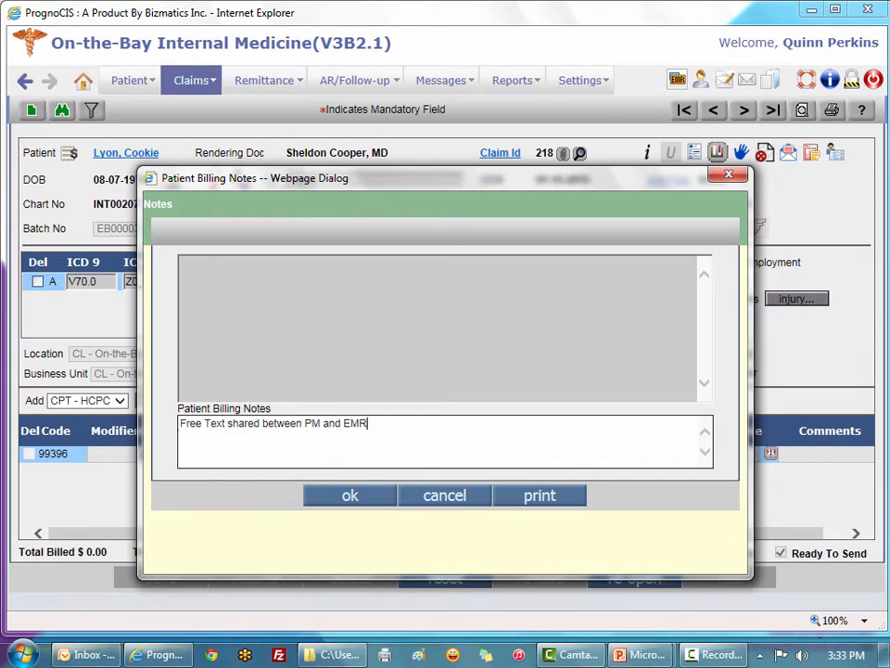
pyautogui.click(335, 500)
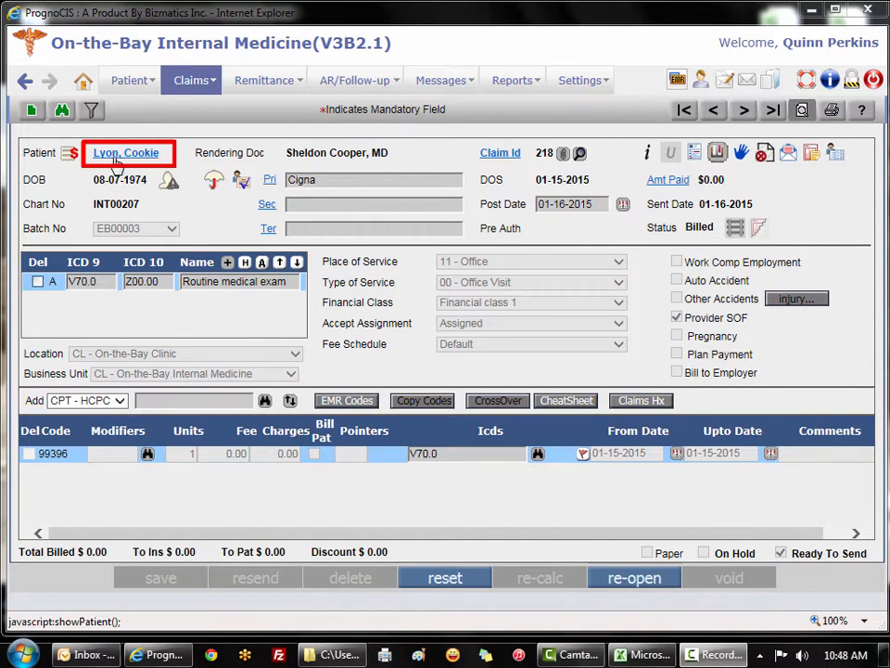
# Review the patient's registration information, including the contacts and other info sections.
pyautogui.click(120, 160)
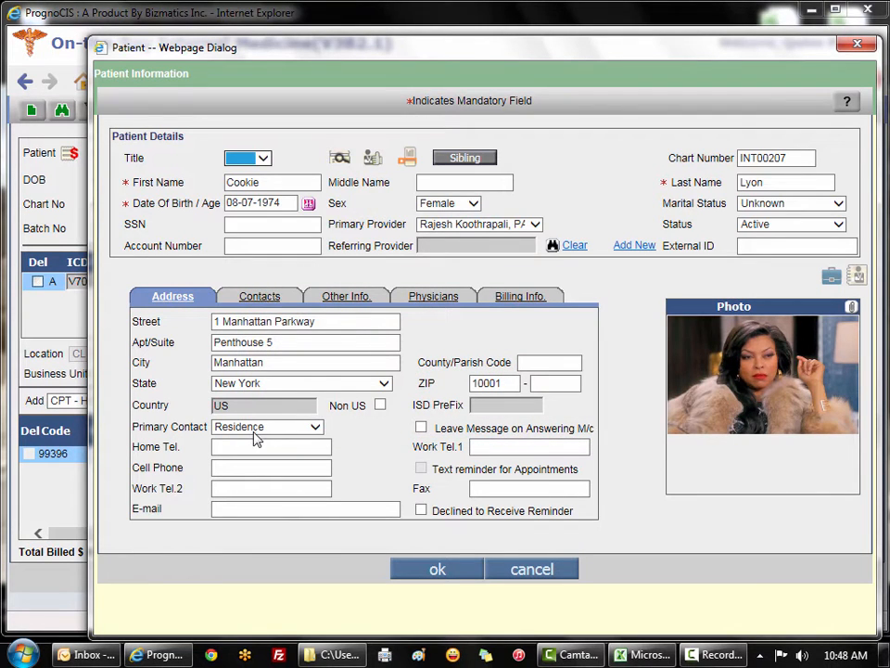
pyautogui.click(275, 300)
pyautogui.click(329, 301)
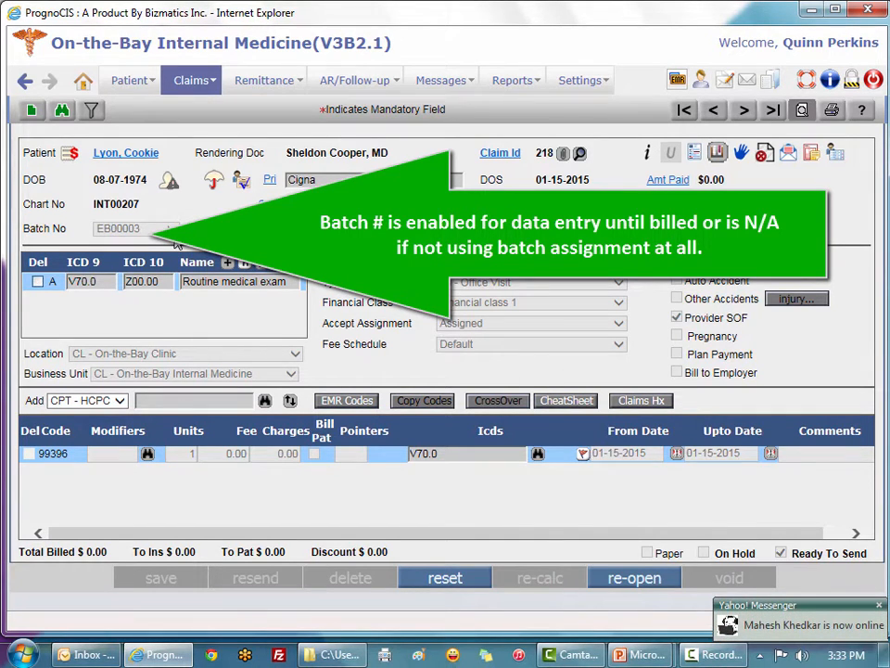
# Dismiss the messenger notification and review the claim's last update history by charge code.
pyautogui.click(879, 605)
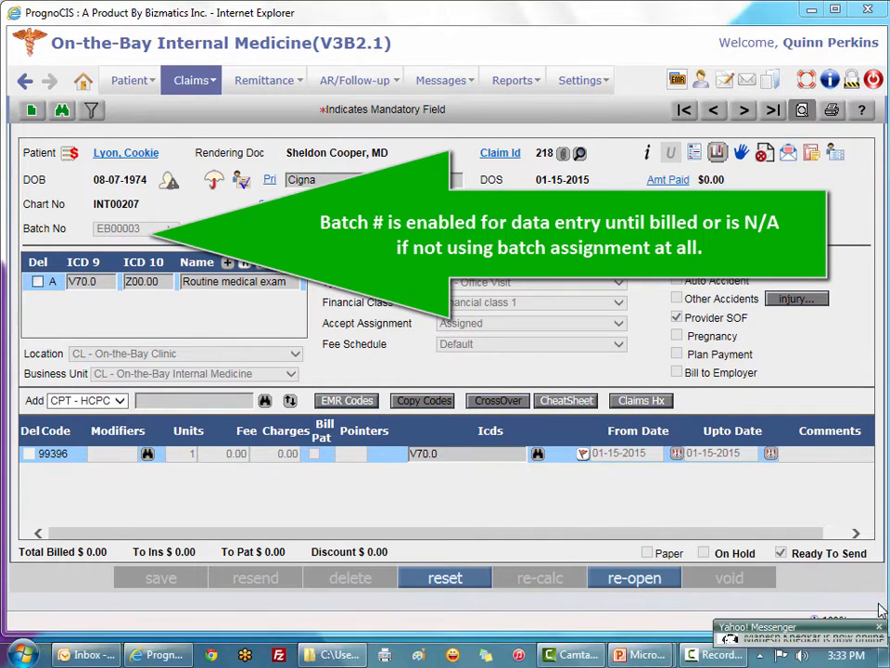
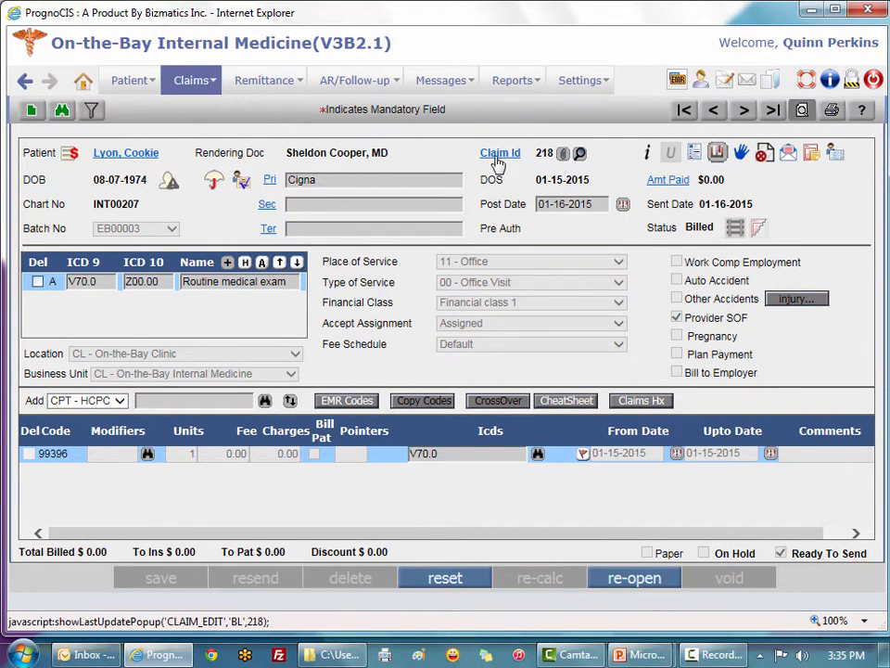
pyautogui.click(499, 156)
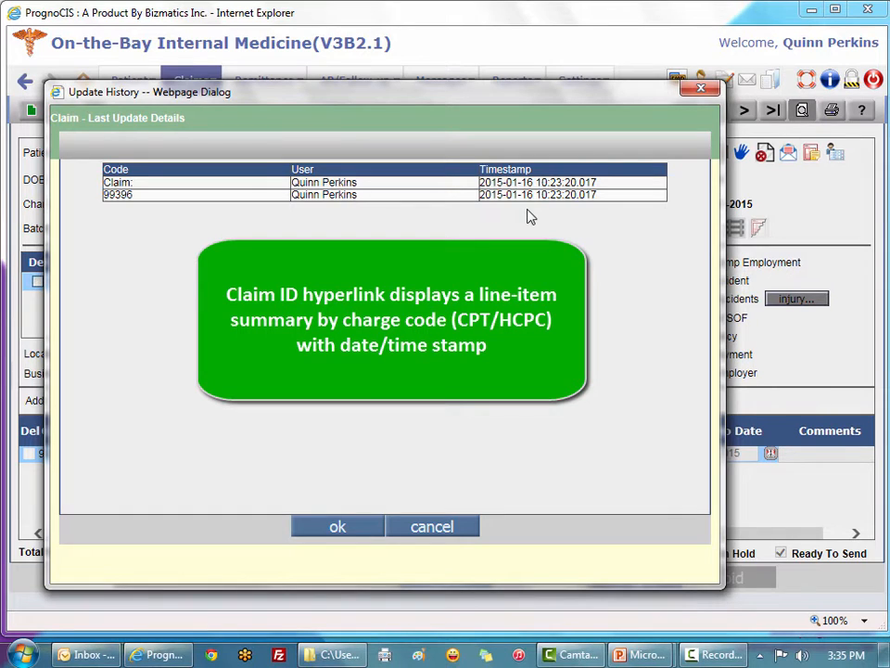
pyautogui.click(701, 88)
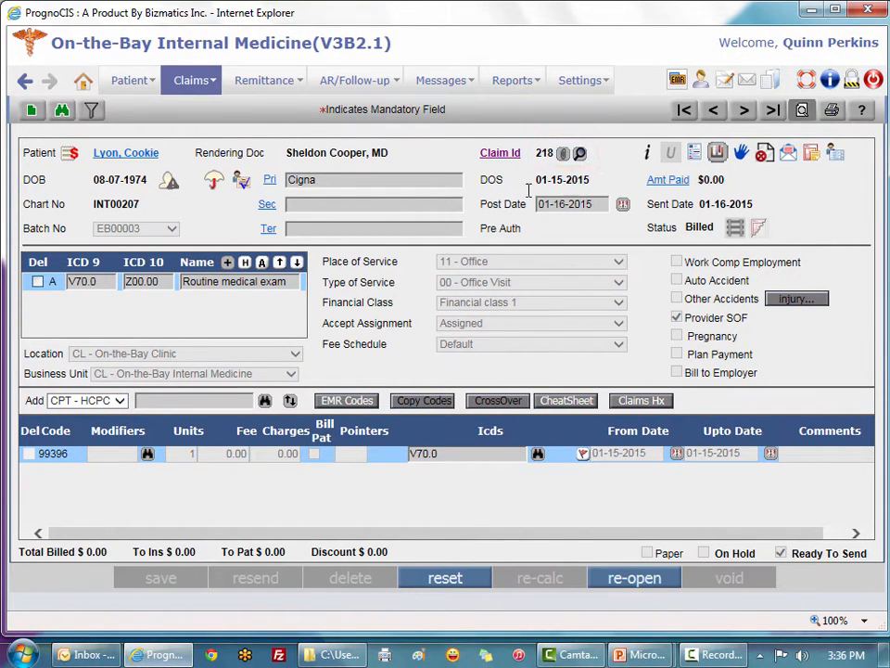
# Open the Cigna claim with date of service 12-15-2014 for editing.
pyautogui.moveTo(198, 92)
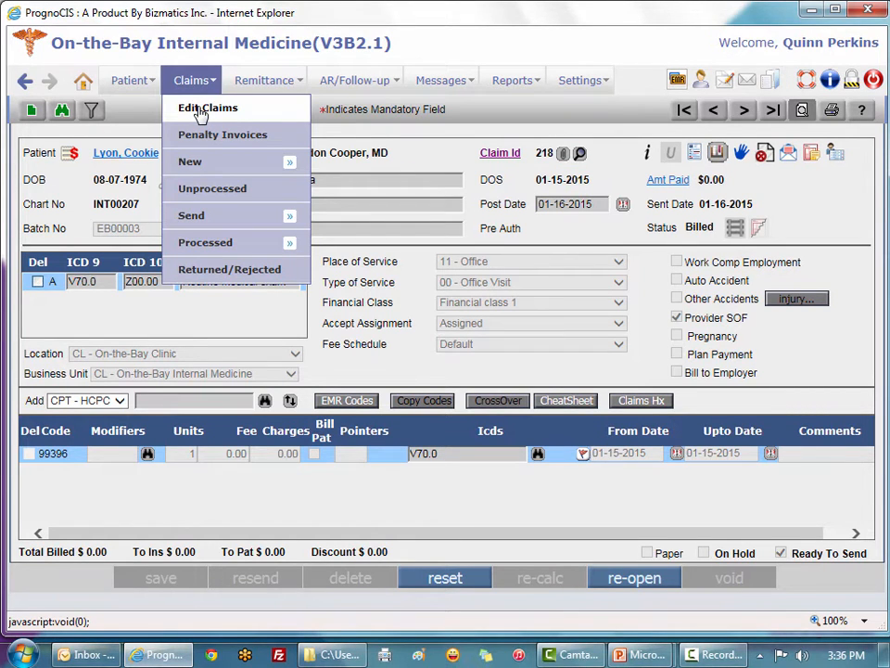
pyautogui.click(199, 108)
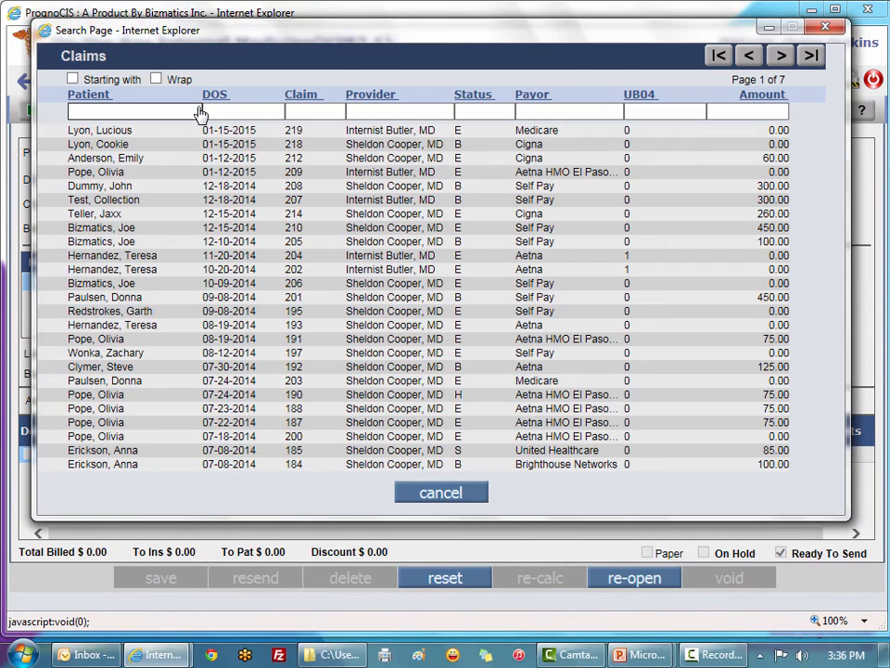
pyautogui.click(205, 215)
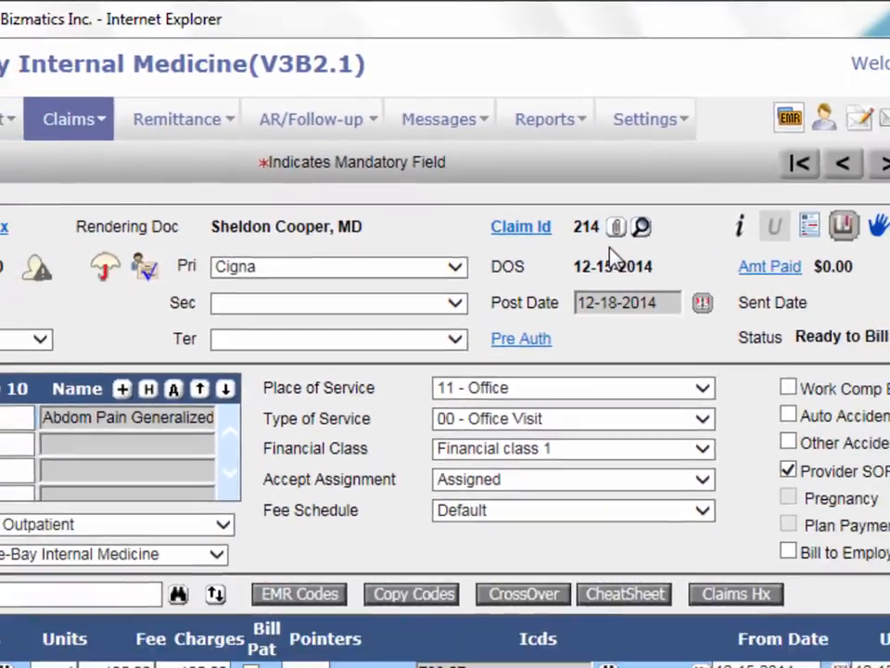
# Open the claim's attachment dialog and file chooser, and close both without attaching a file.
pyautogui.click(689, 322)
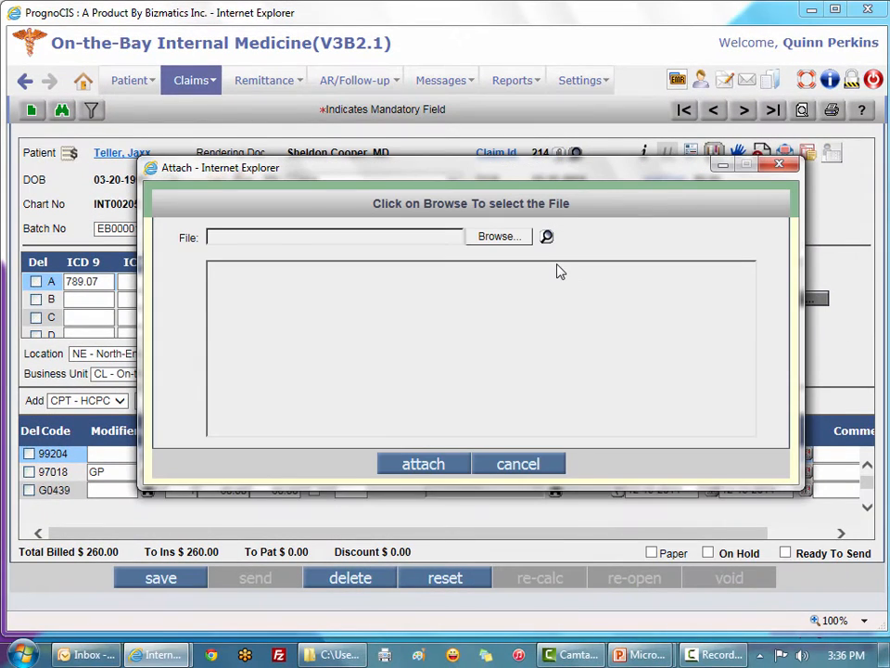
pyautogui.click(499, 236)
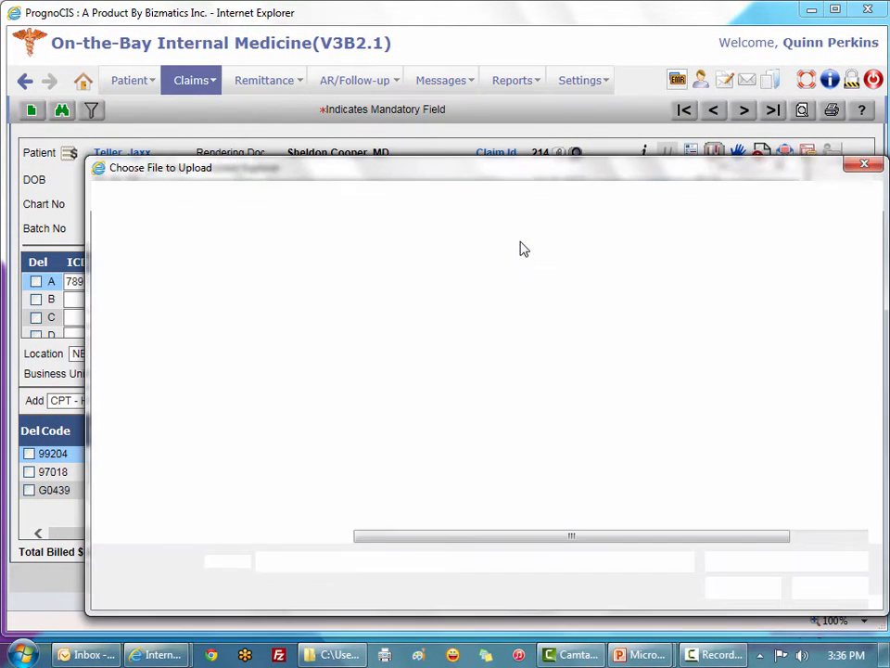
pyautogui.click(864, 167)
pyautogui.click(519, 464)
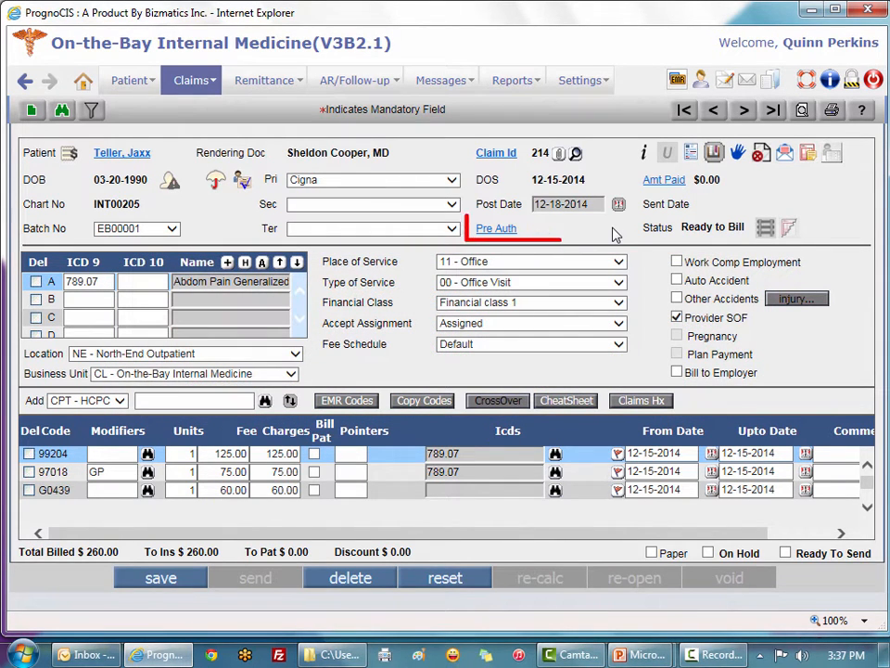
# Review the claim's pre-authorization entry form without adding a number, and open the claim's additional information.
pyautogui.click(494, 237)
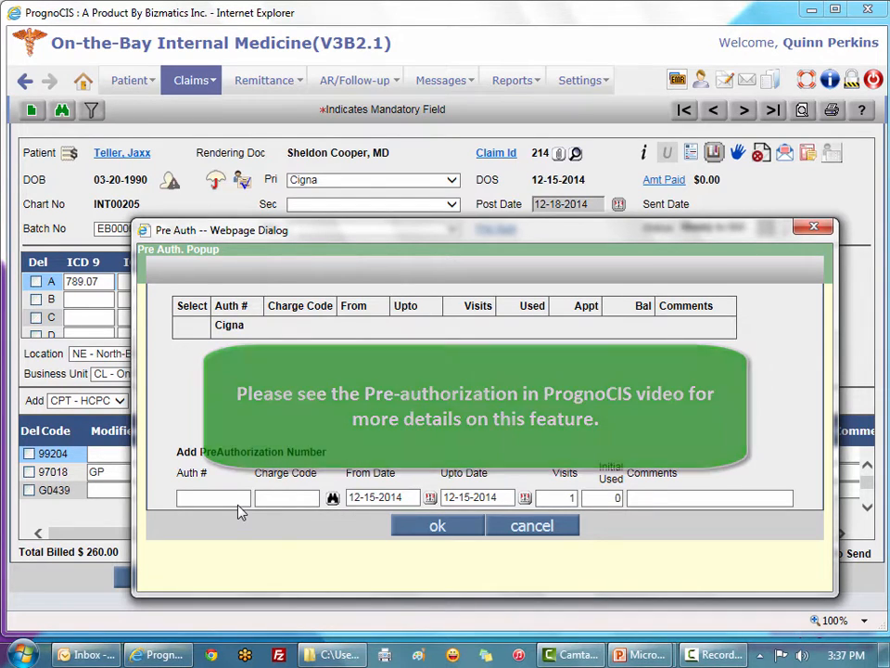
pyautogui.click(558, 540)
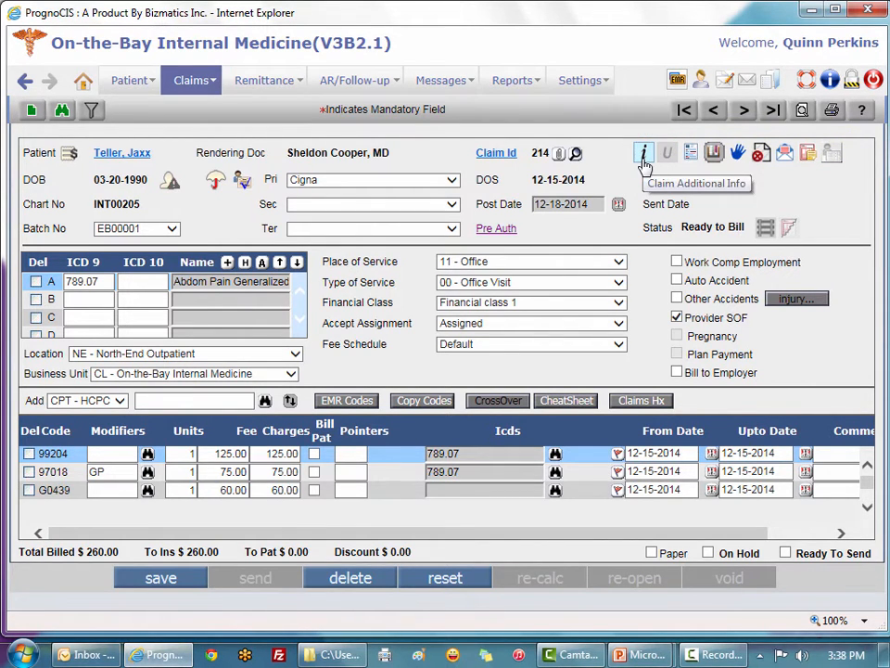
pyautogui.click(644, 154)
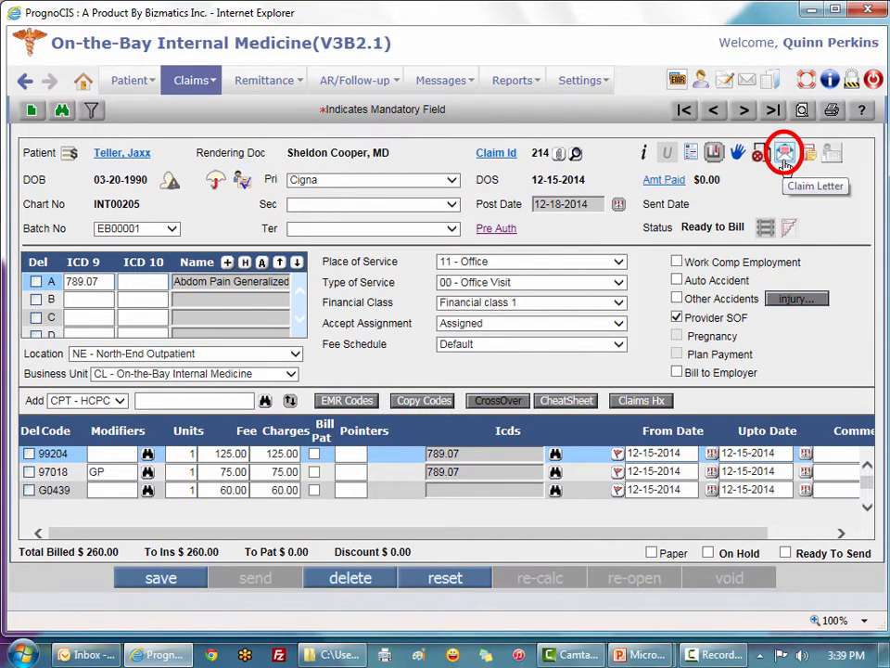
# Open the claim letter form and review the recipient choices and the EMR documents option for attachments.
pyautogui.click(784, 153)
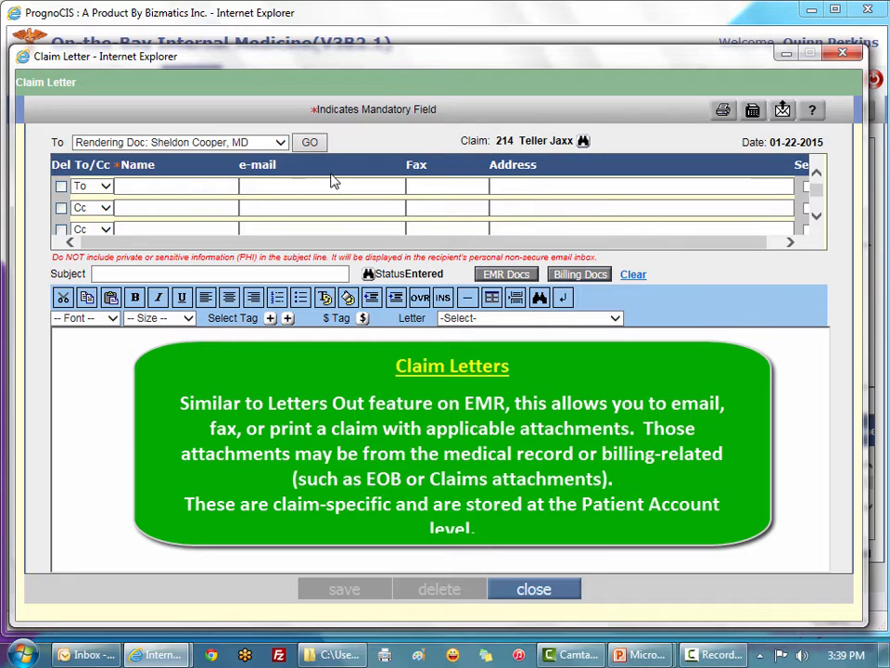
pyautogui.click(282, 143)
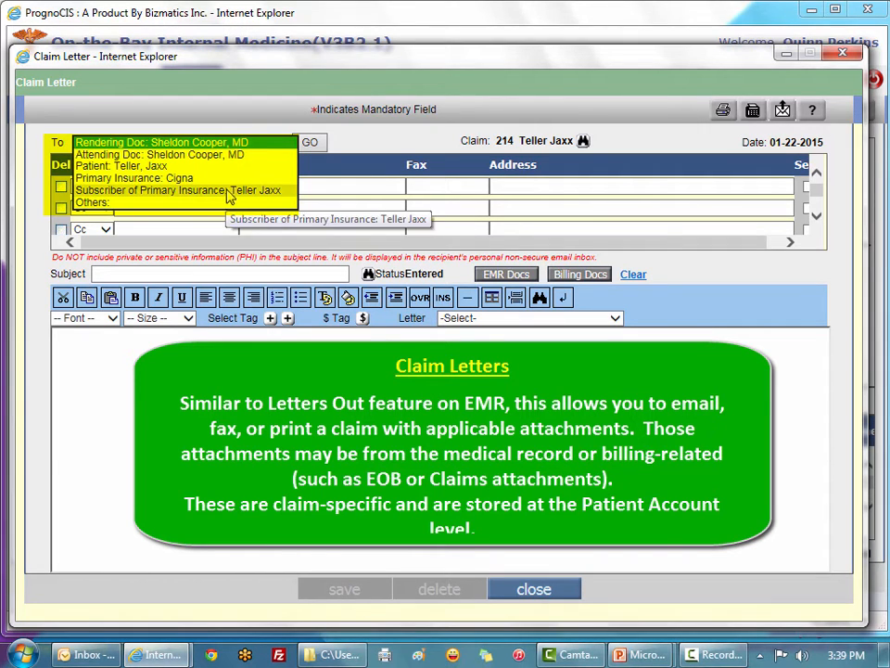
pyautogui.click(376, 140)
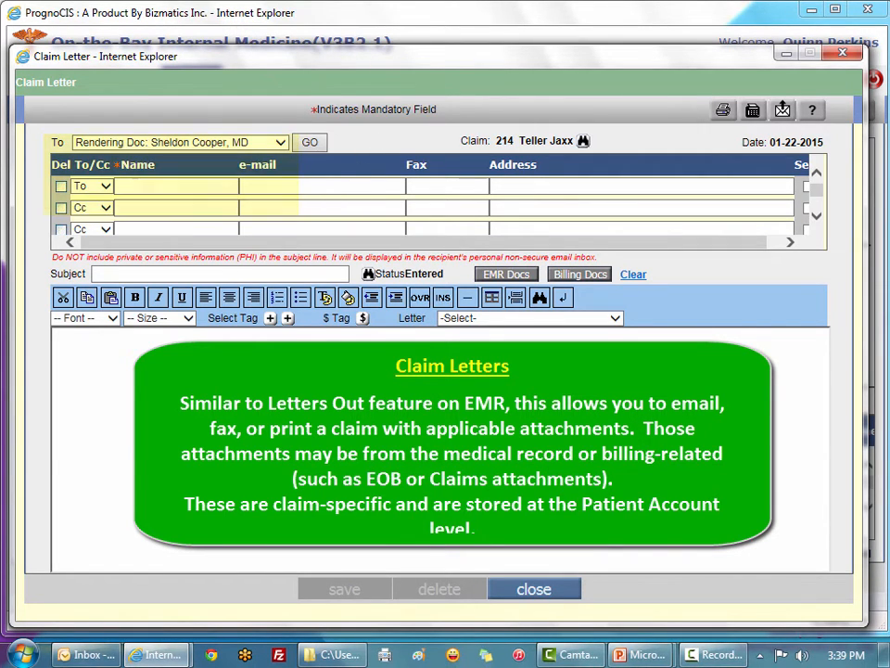
pyautogui.click(501, 276)
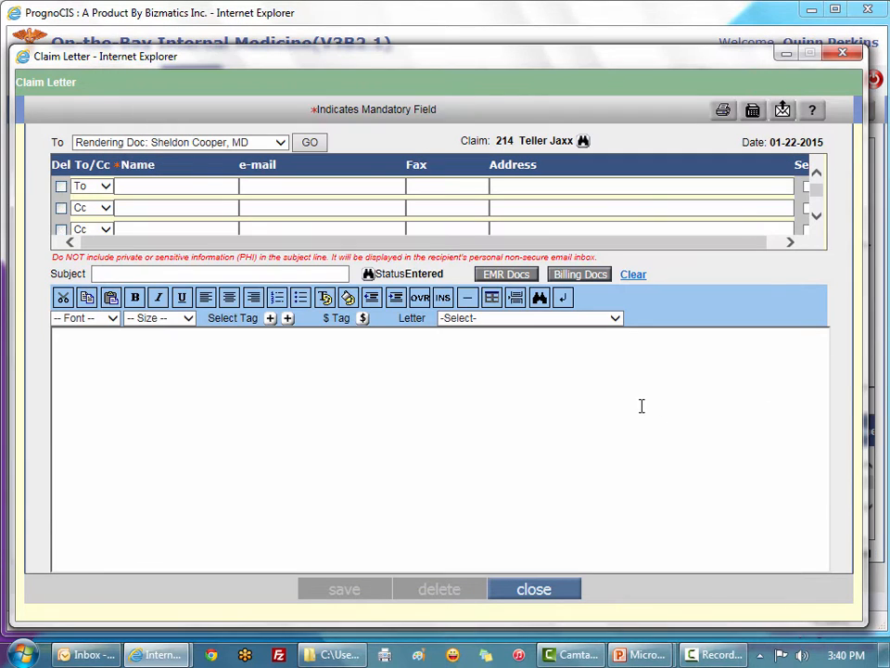
# Select the Medical Necessity letter template and close the claim letter form without saving.
pyautogui.click(613, 321)
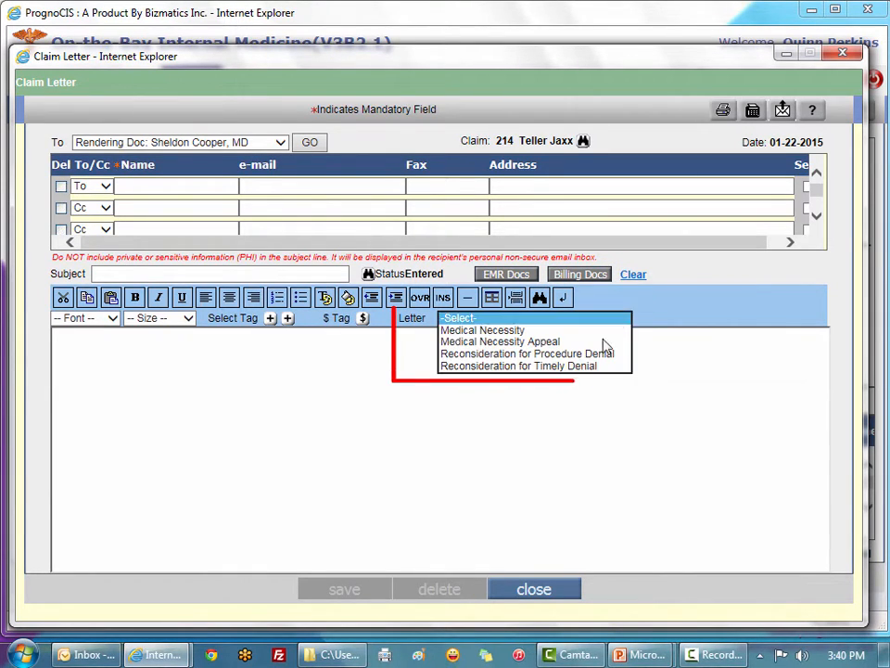
pyautogui.click(483, 330)
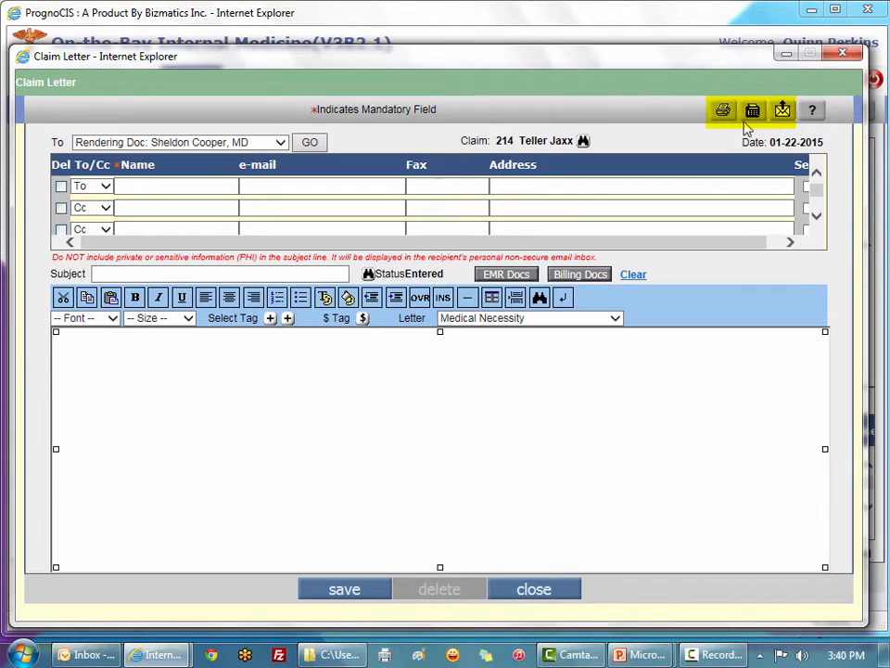
pyautogui.click(842, 53)
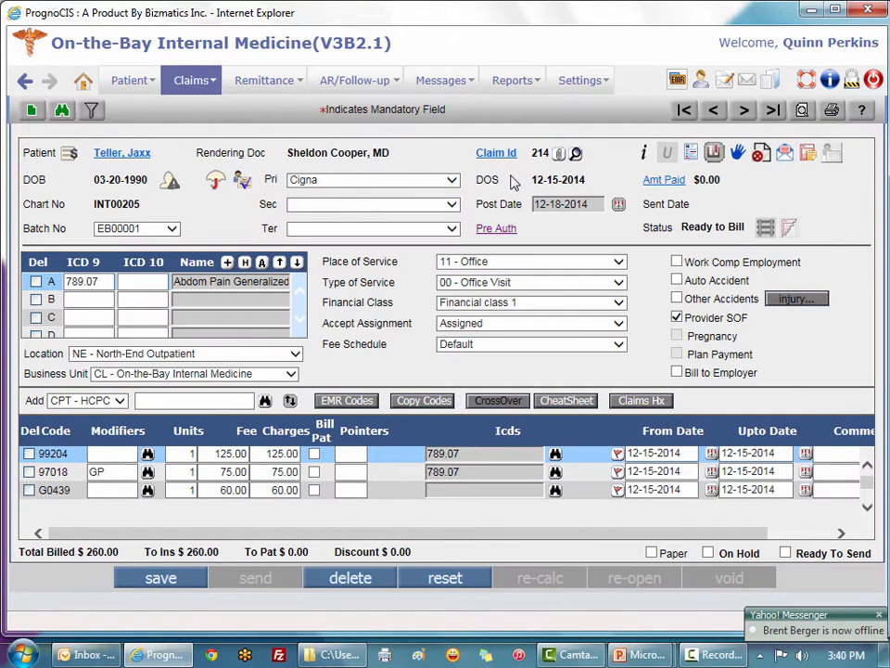
# Review the patient's account and the claim's patient copay form, and close the form without recording a payment.
pyautogui.click(808, 154)
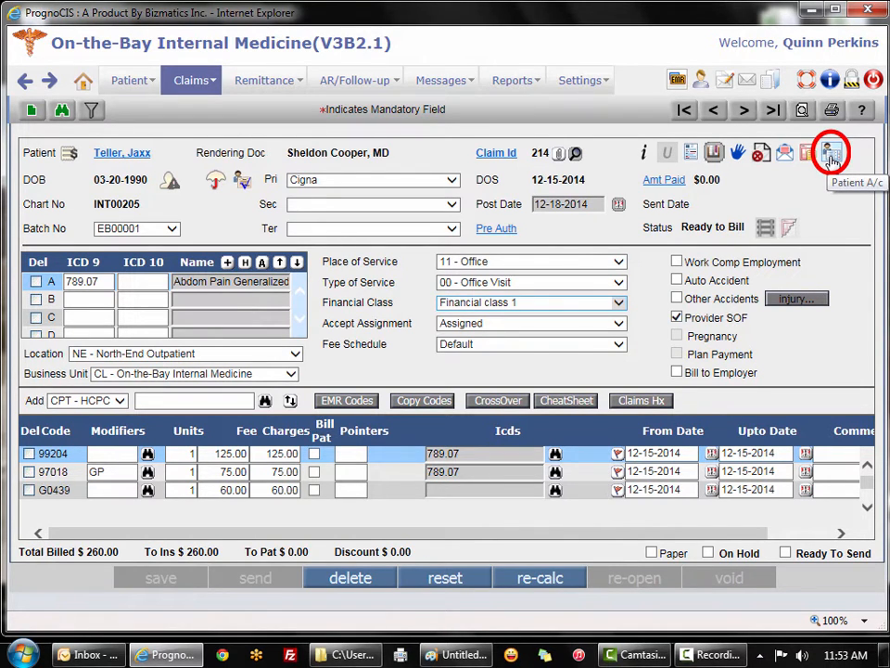
pyautogui.click(831, 156)
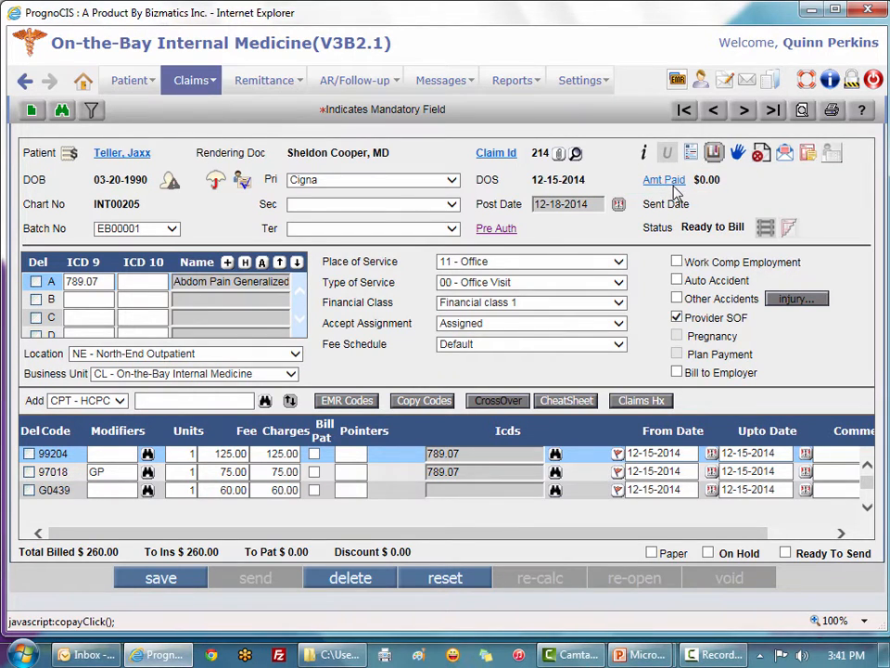
pyautogui.click(673, 178)
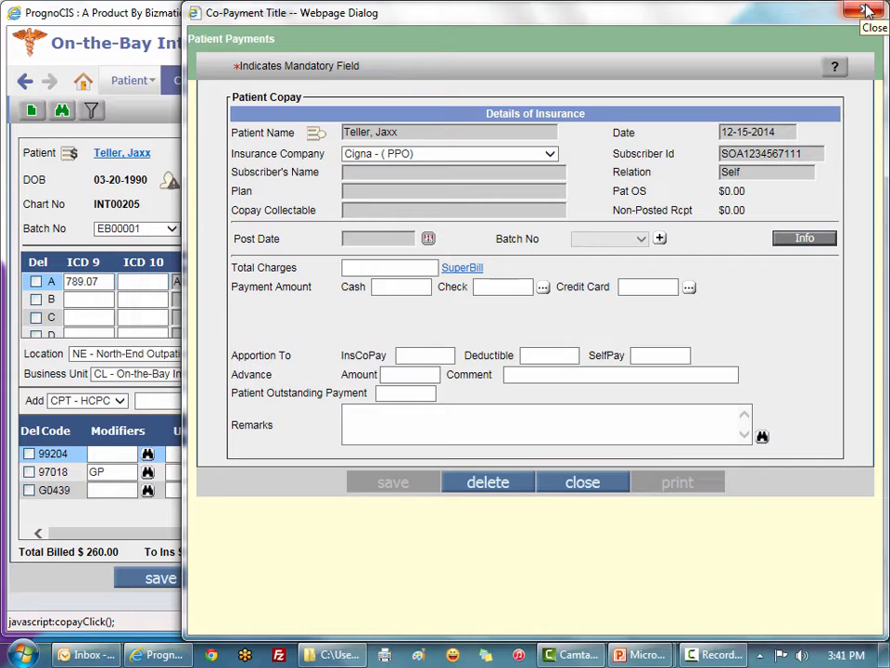
pyautogui.click(867, 11)
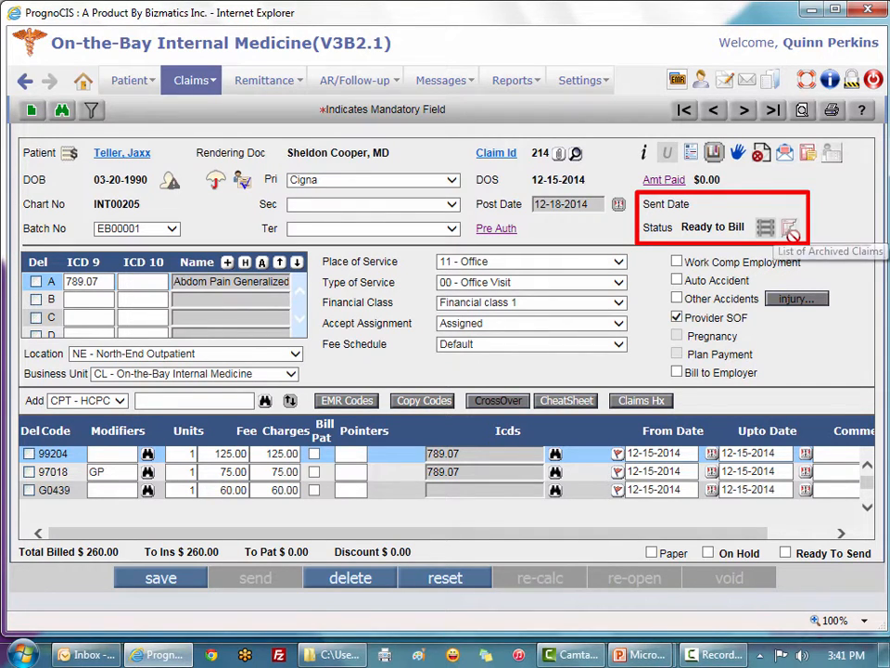
# Search the claims list with "b" and open the billed Medicare claim with date of service 04-23-2012.
pyautogui.click(203, 82)
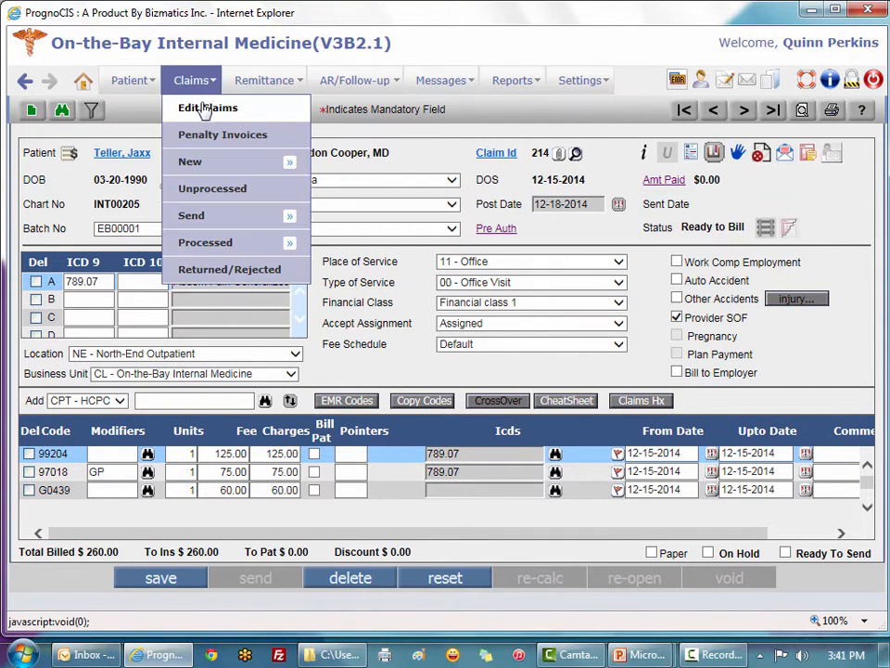
pyautogui.click(206, 108)
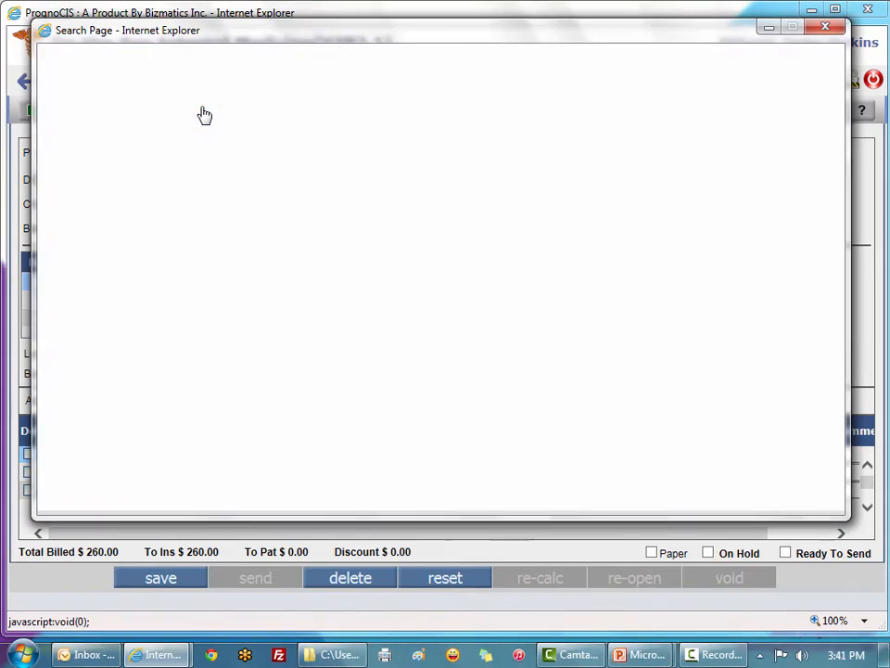
pyautogui.click(473, 113)
pyautogui.write('b')
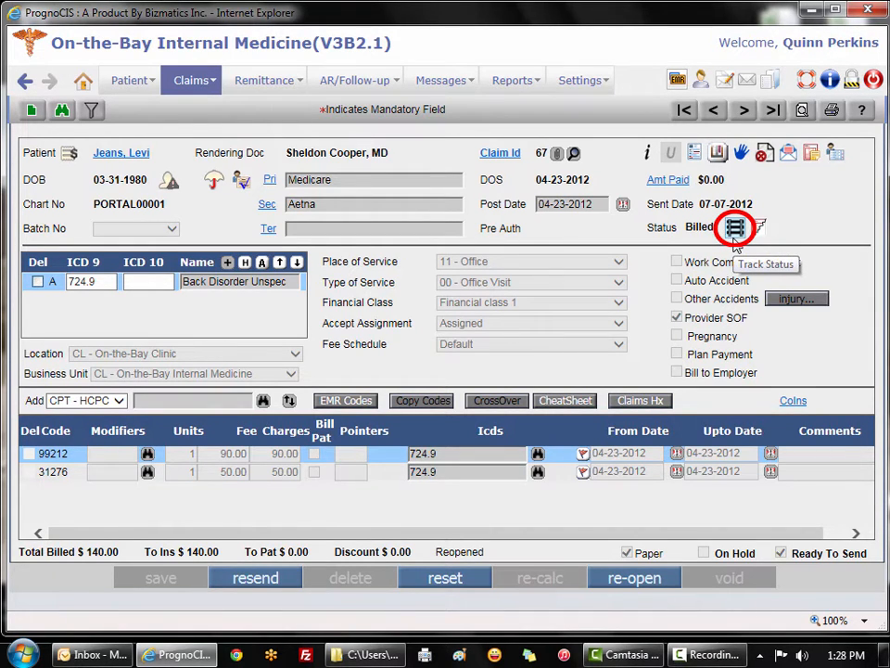
# Review the claim's track status notes and open the status A entry from its archived claims list.
pyautogui.click(735, 228)
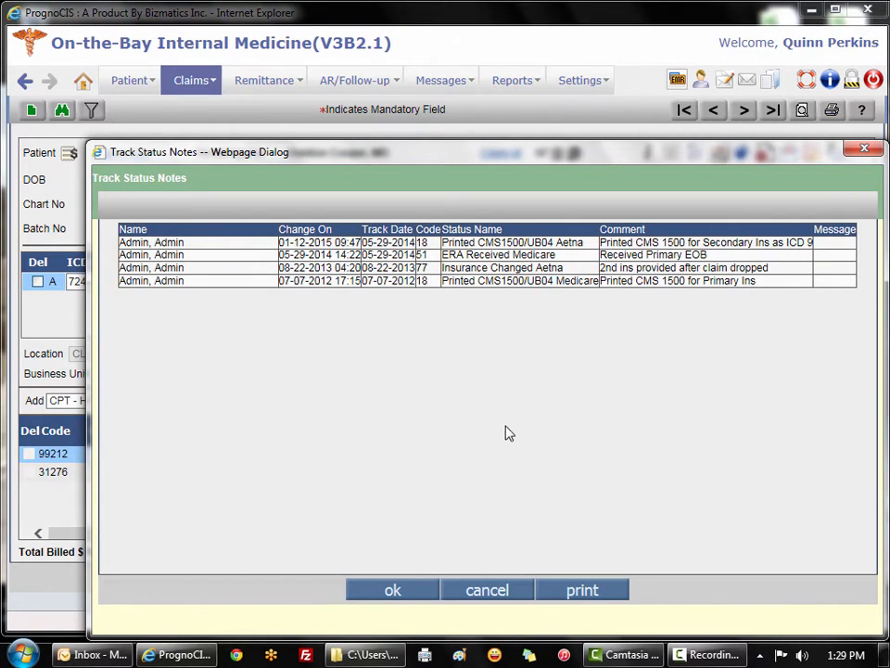
pyautogui.click(505, 591)
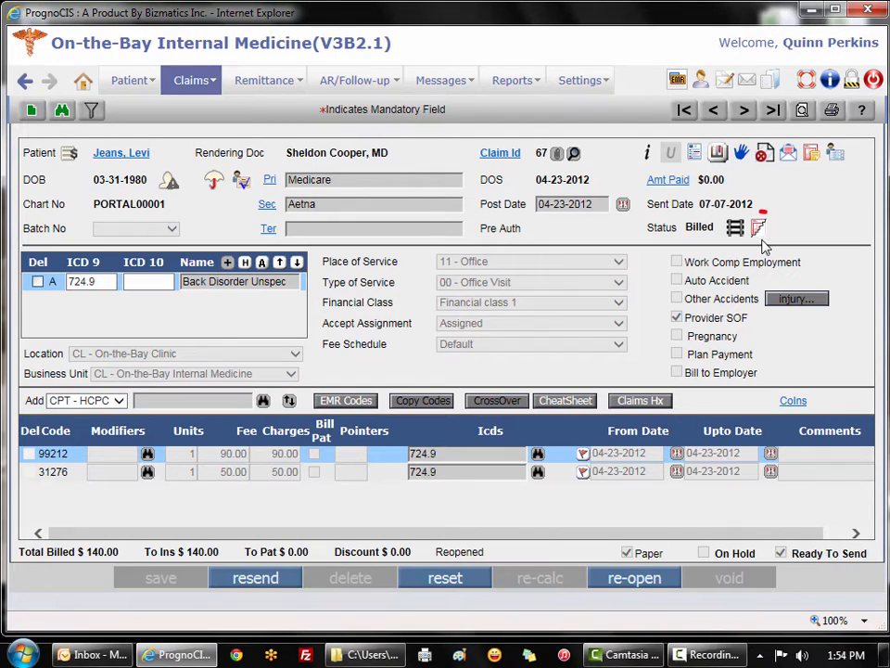
pyautogui.click(759, 232)
pyautogui.click(758, 232)
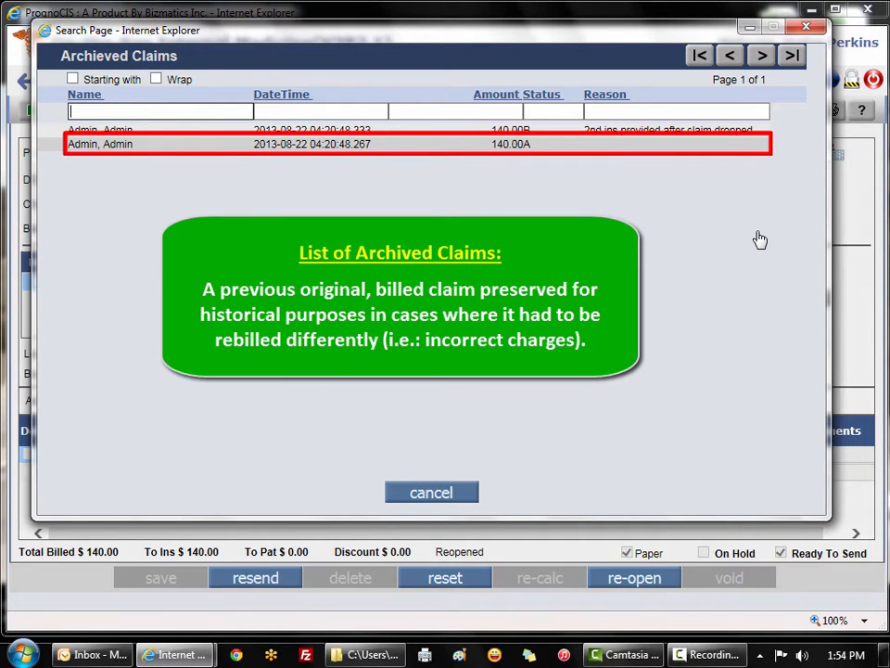
pyautogui.click(566, 151)
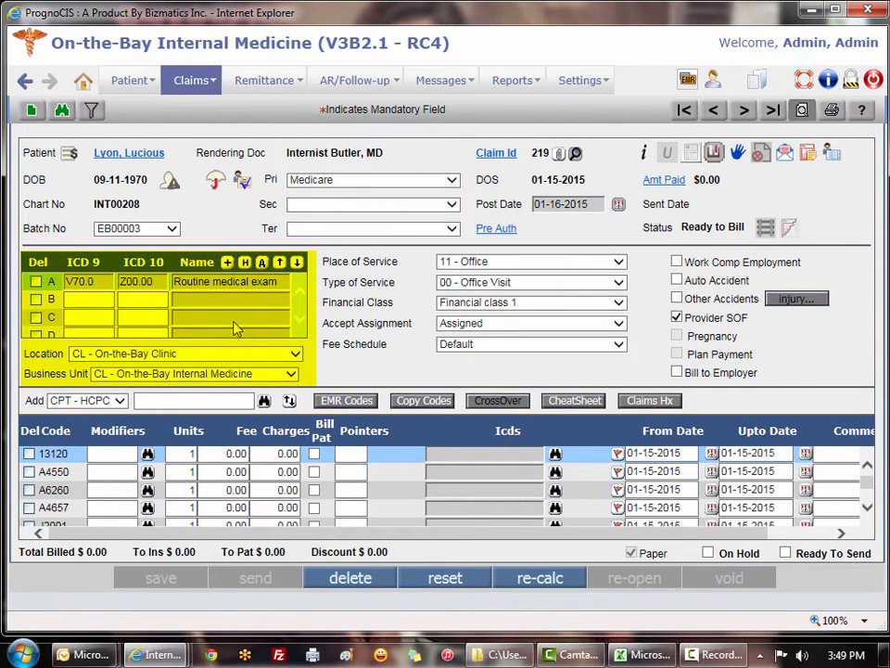
# Browse the preferred, all and custom problem code lists for the claim dated 01-15-2015, and close them without selecting a code.
pyautogui.click(227, 264)
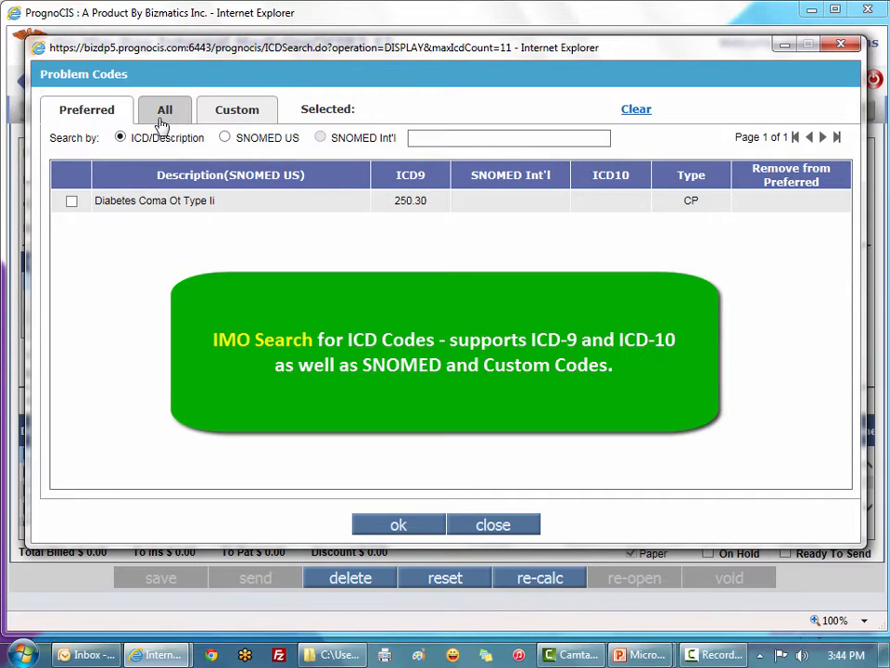
pyautogui.click(162, 125)
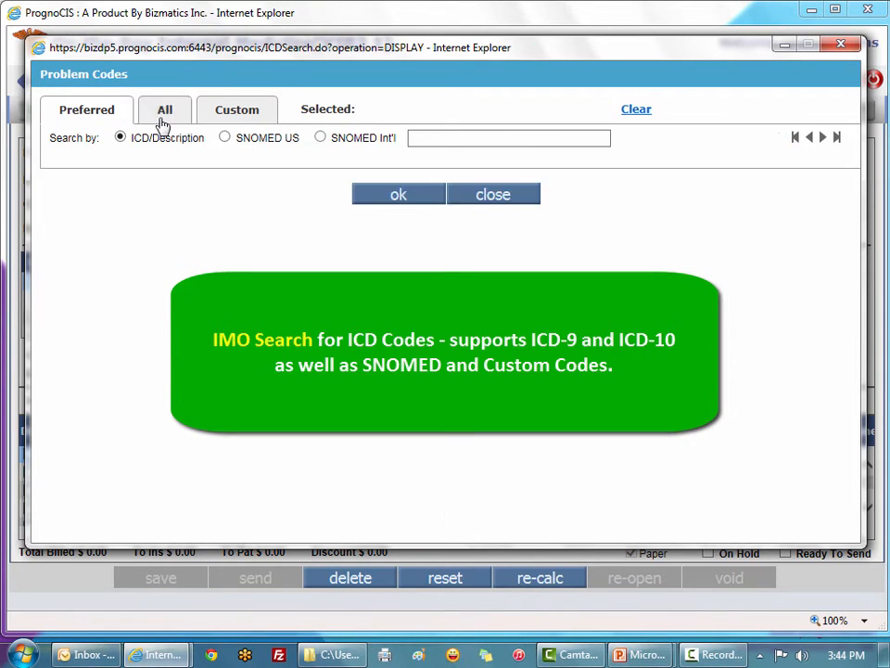
pyautogui.click(243, 119)
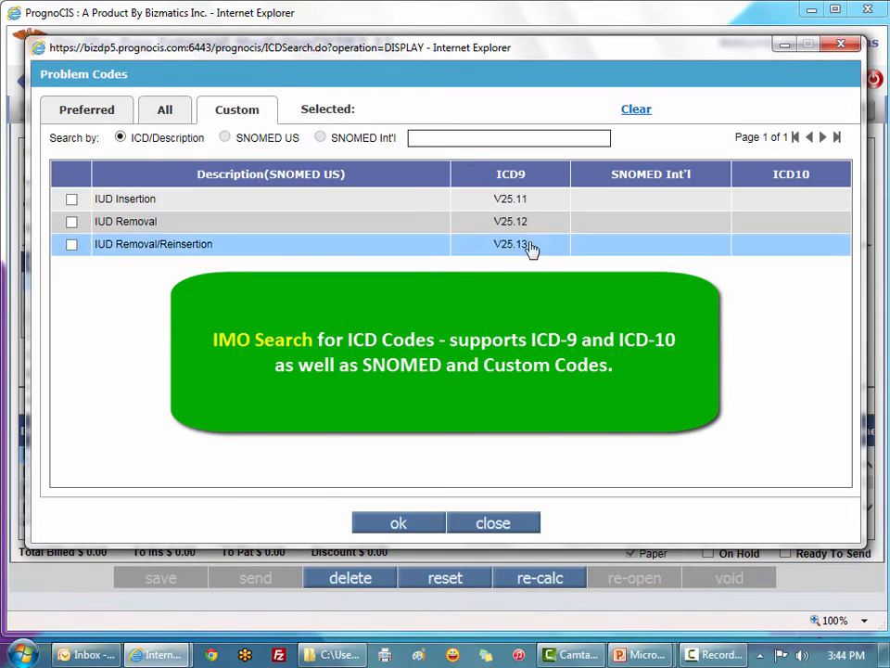
pyautogui.click(840, 46)
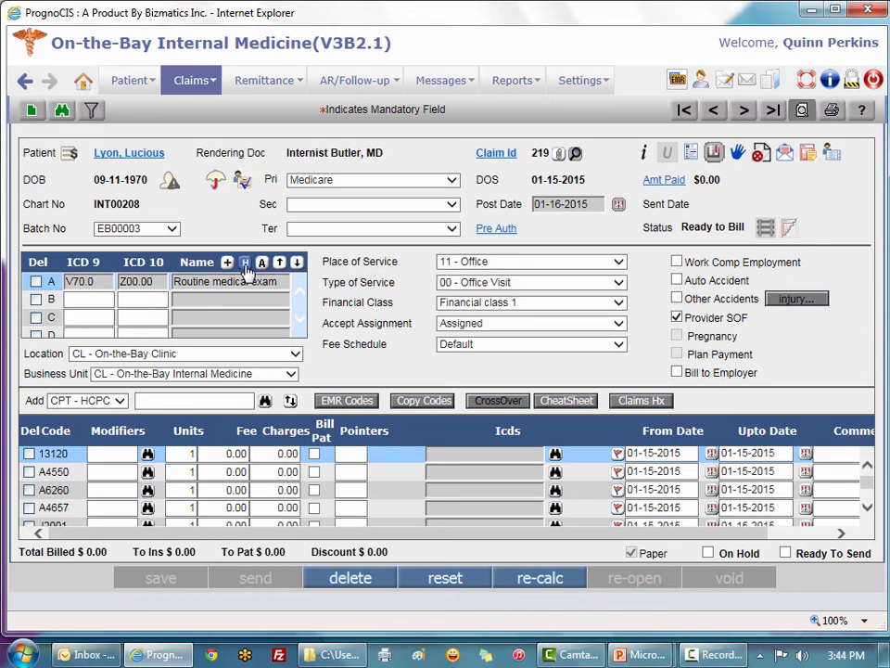
# Check the claim's ICD history and the ICDs from Assessment list, and cancel without adding a diagnosis.
pyautogui.click(246, 264)
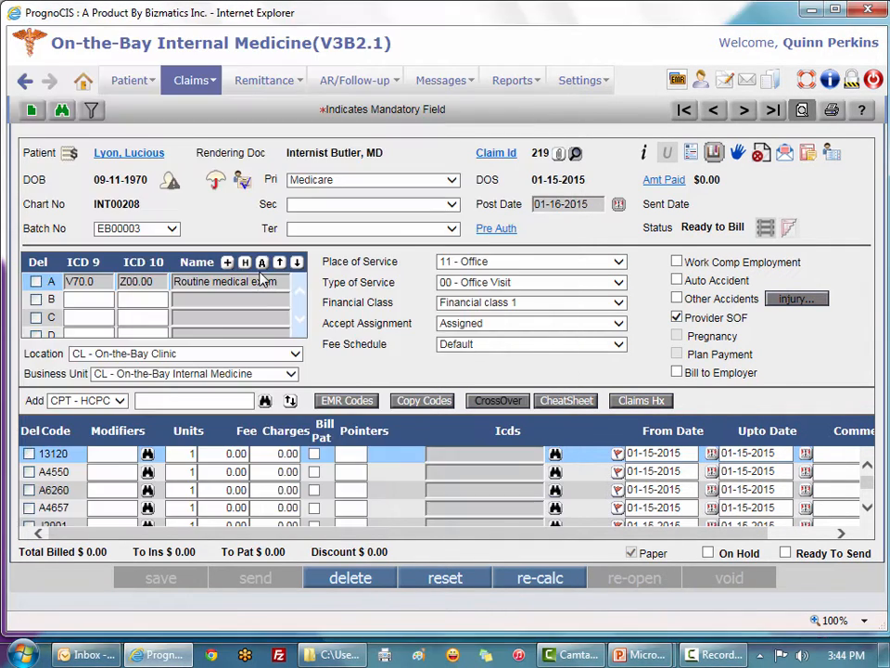
pyautogui.click(263, 263)
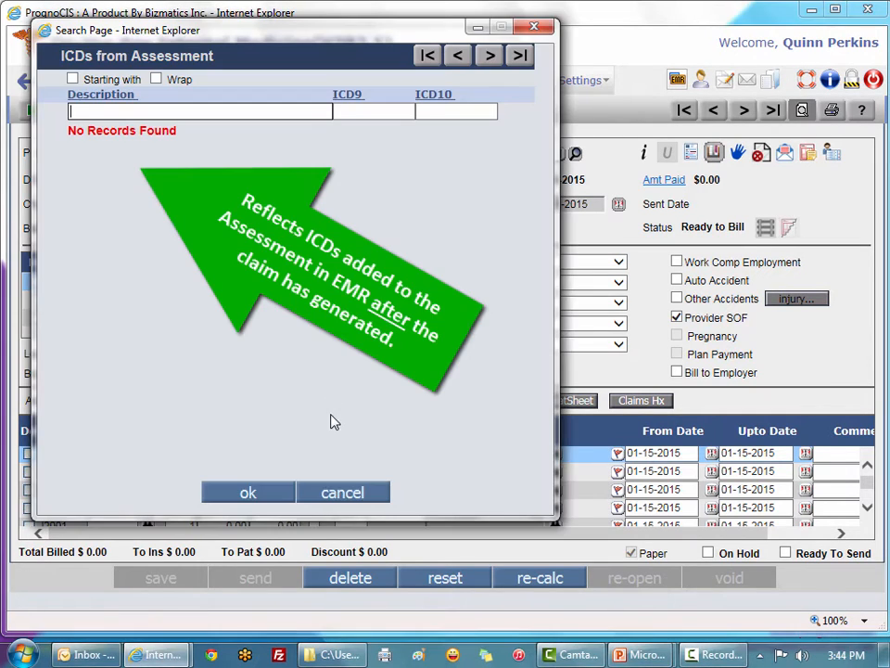
pyautogui.click(335, 500)
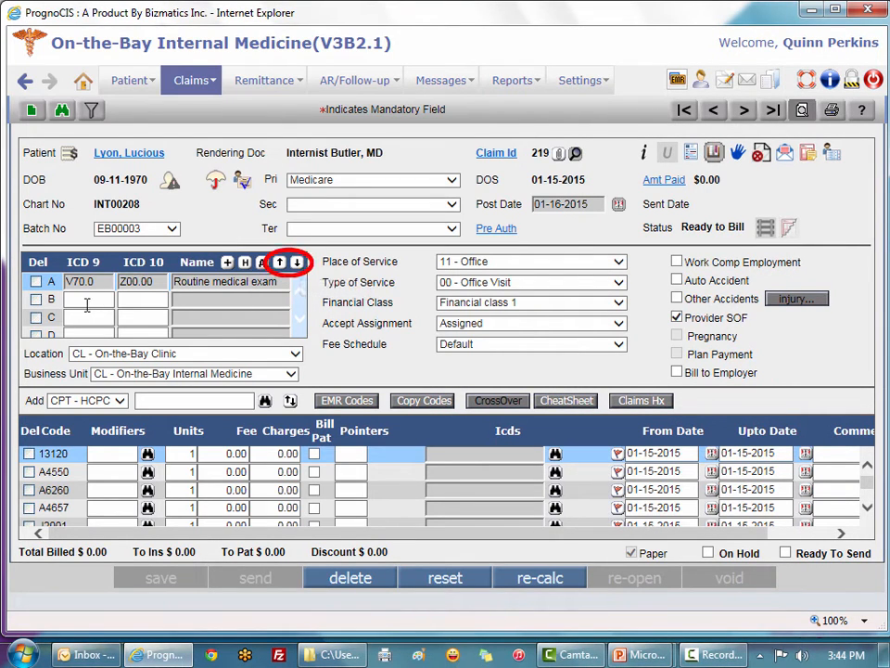
# Add ICD-9 code 250.00, Type II diabetes mellitus, as diagnosis B and move it above Routine medical exam.
pyautogui.click(86, 303)
pyautogui.write('2500')
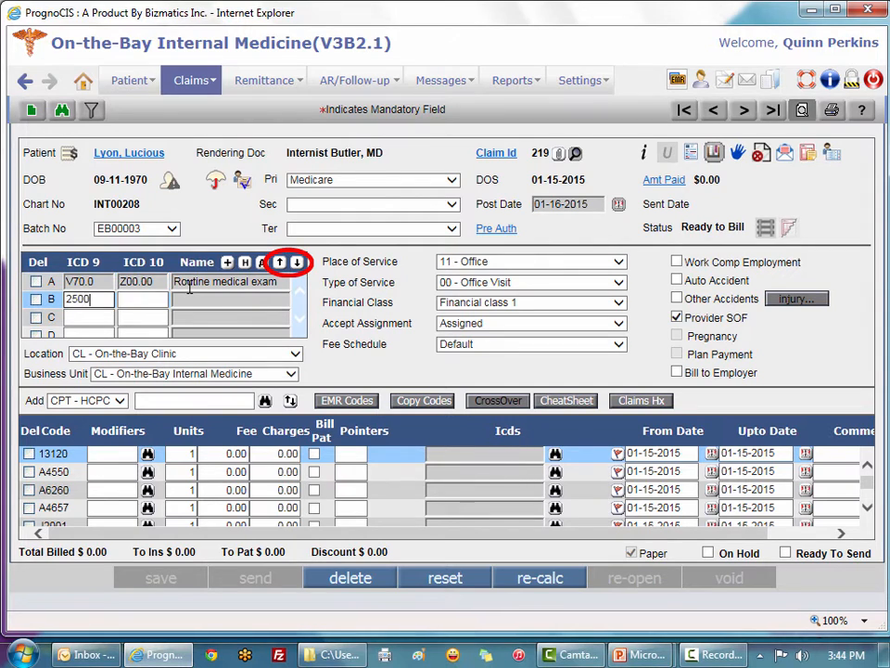
pyautogui.press('Tab')
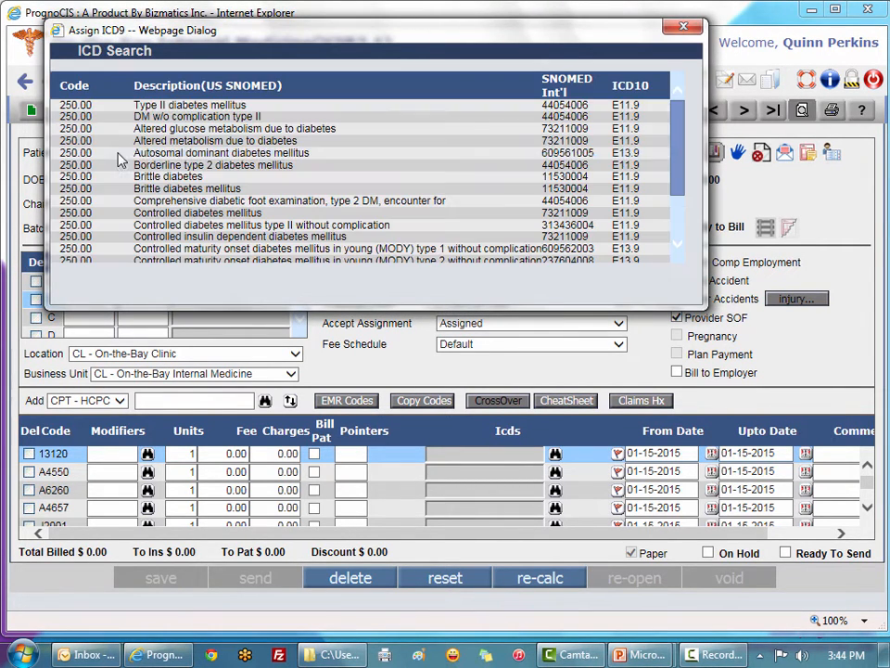
pyautogui.doubleClick(123, 106)
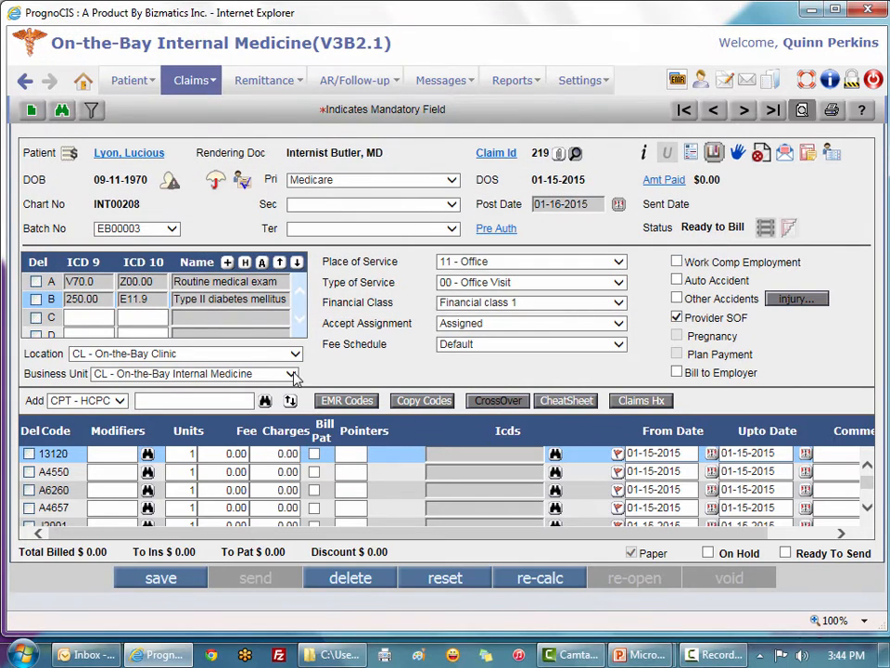
pyautogui.click(281, 263)
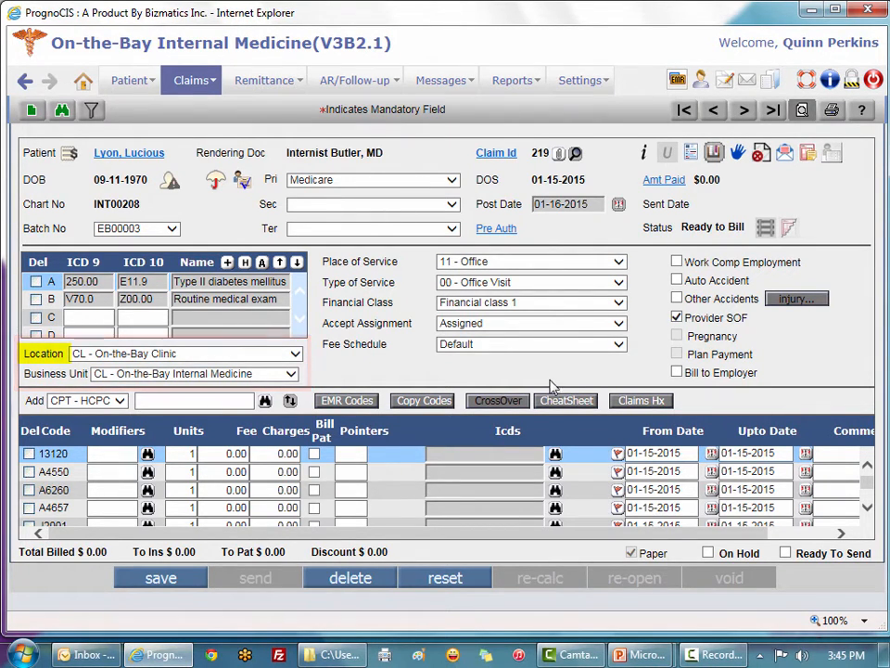
# Review the available service locations and business units for the claim, keeping the current choices.
pyautogui.click(296, 354)
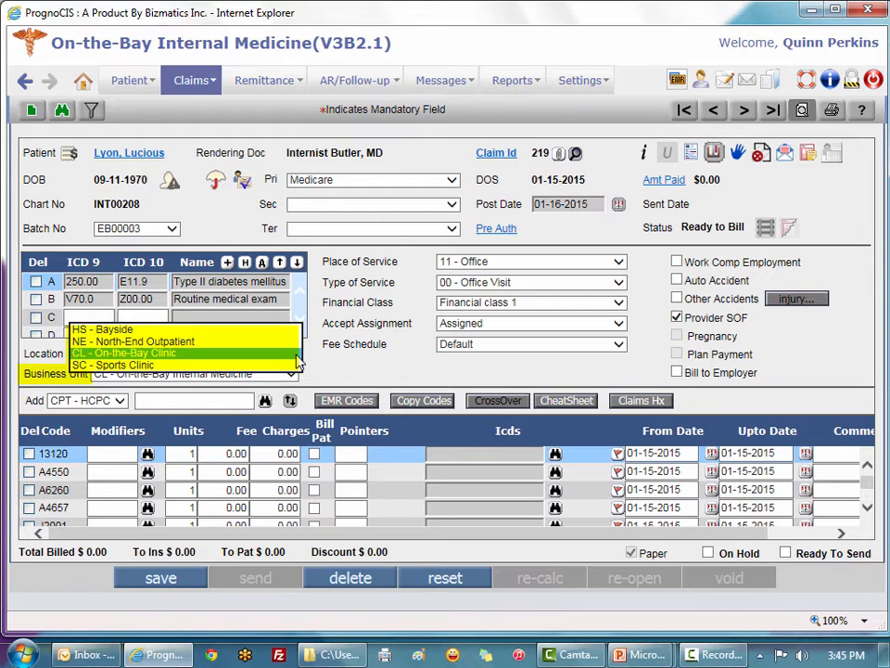
pyautogui.click(296, 355)
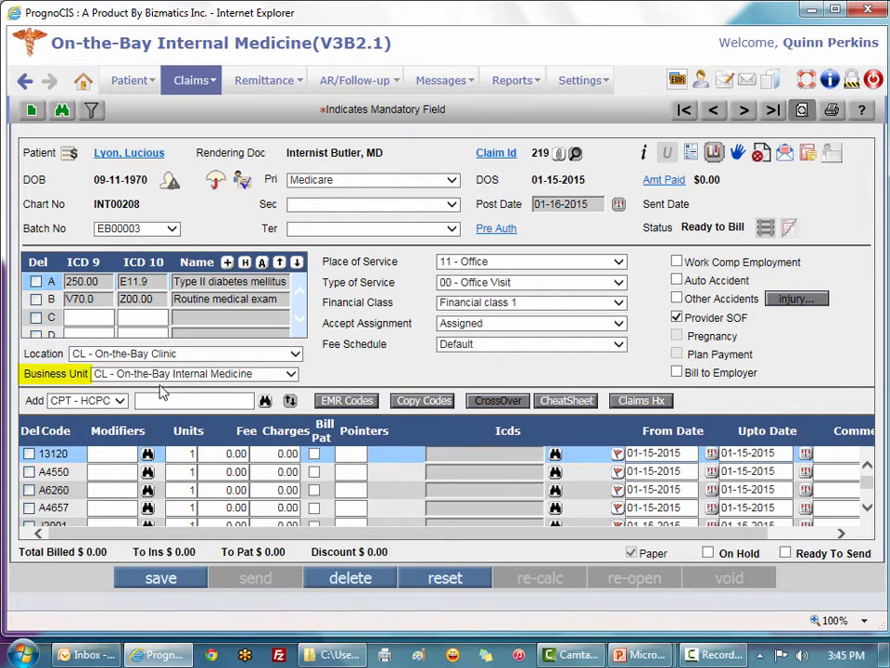
pyautogui.click(295, 376)
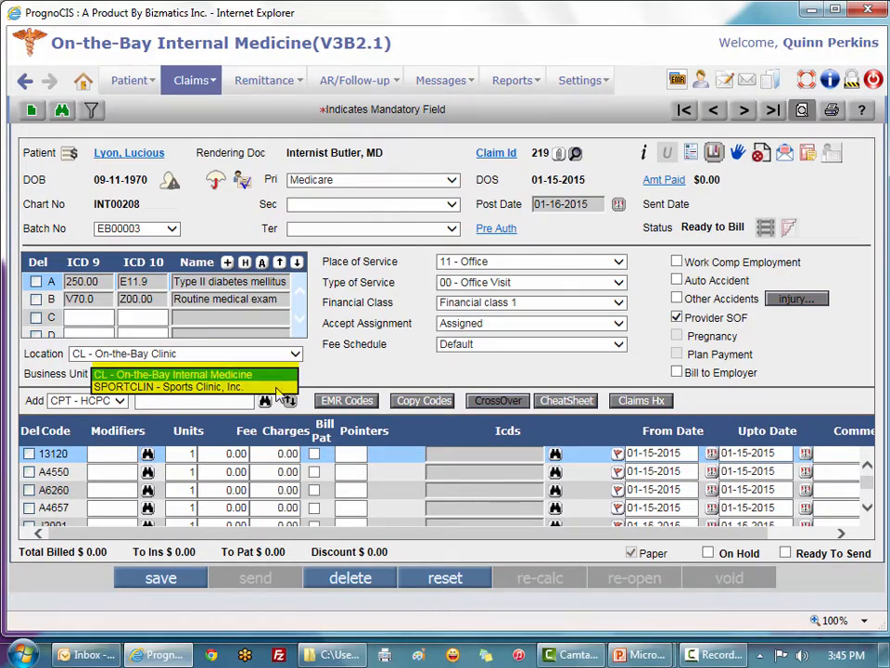
pyautogui.click(350, 367)
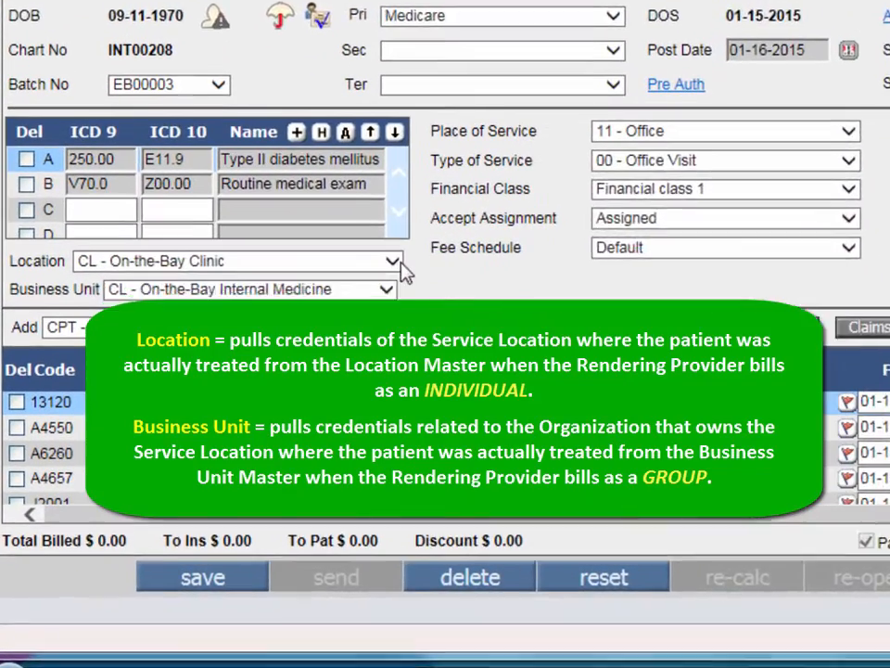
# Set the claim's service location to SC - Sports Clinic.
pyautogui.click(397, 263)
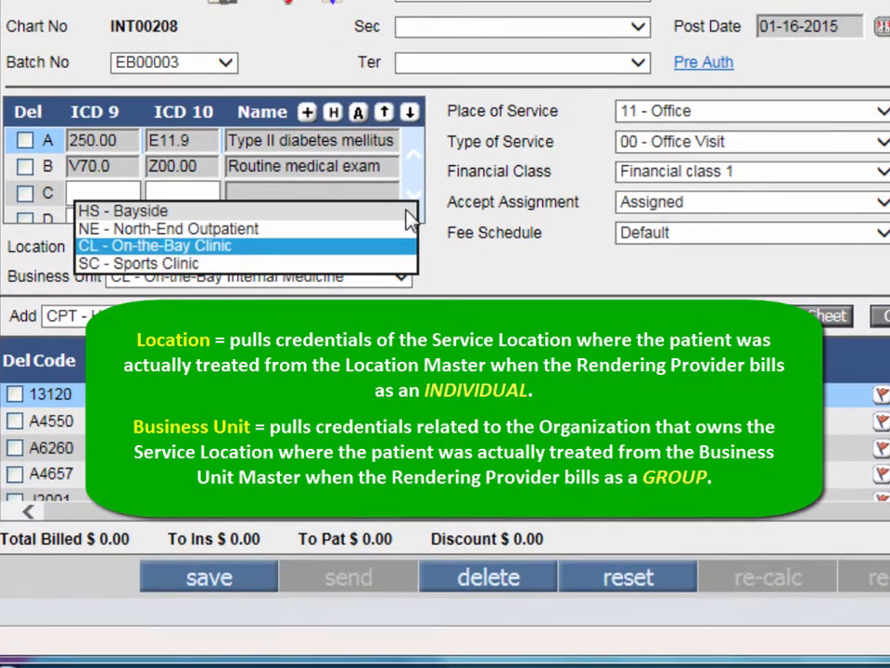
pyautogui.click(408, 263)
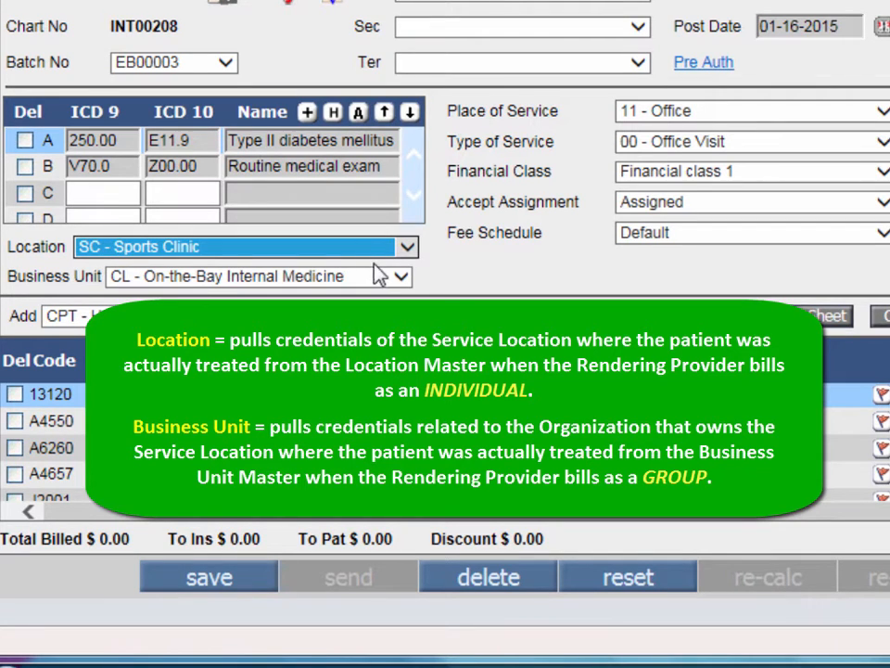
# Check the service location list, keeping Sports Clinic, and set the claim's business unit to SPORTCLIN - Sports Clinic, Inc.
pyautogui.click(408, 250)
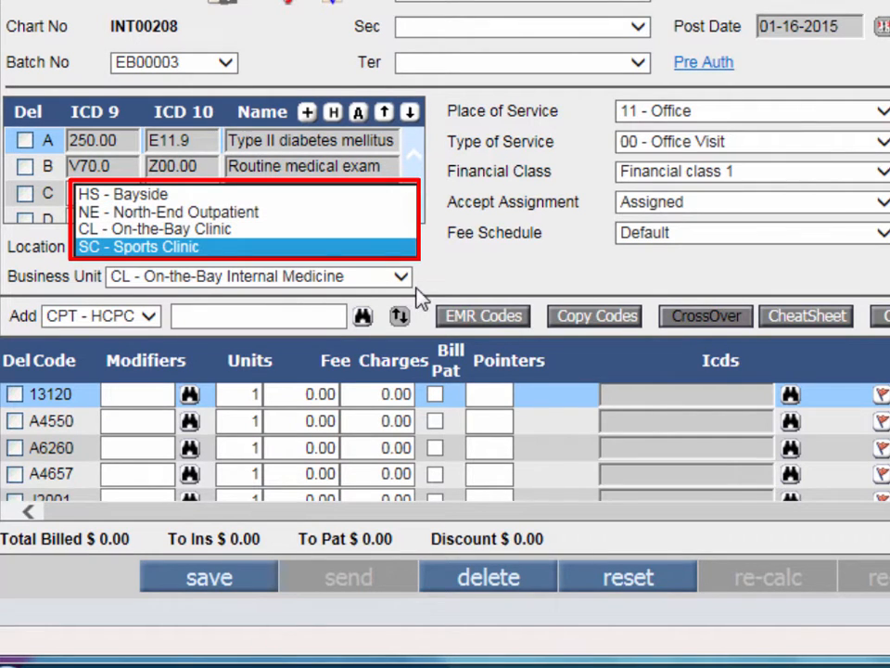
pyautogui.click(440, 290)
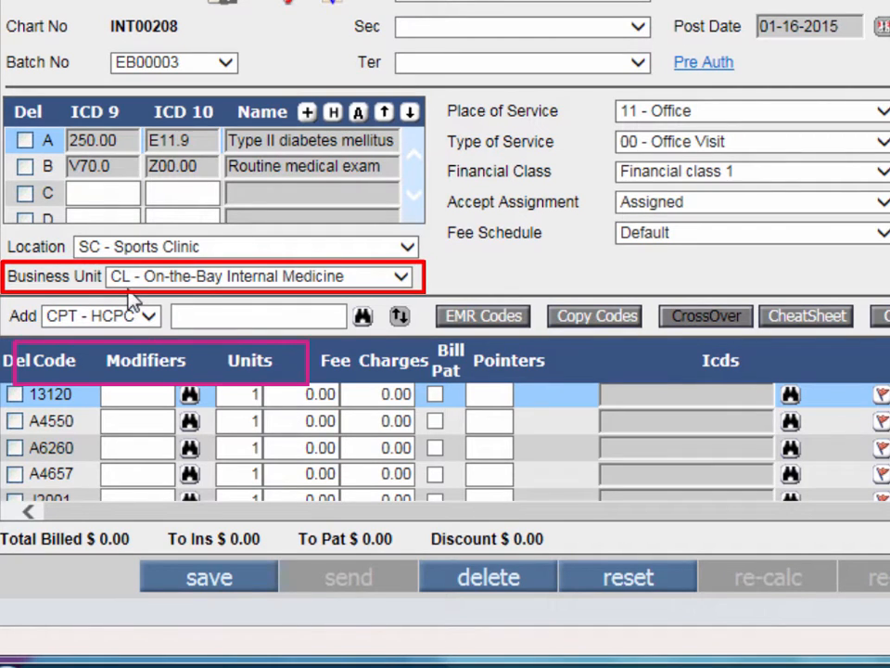
pyautogui.click(401, 278)
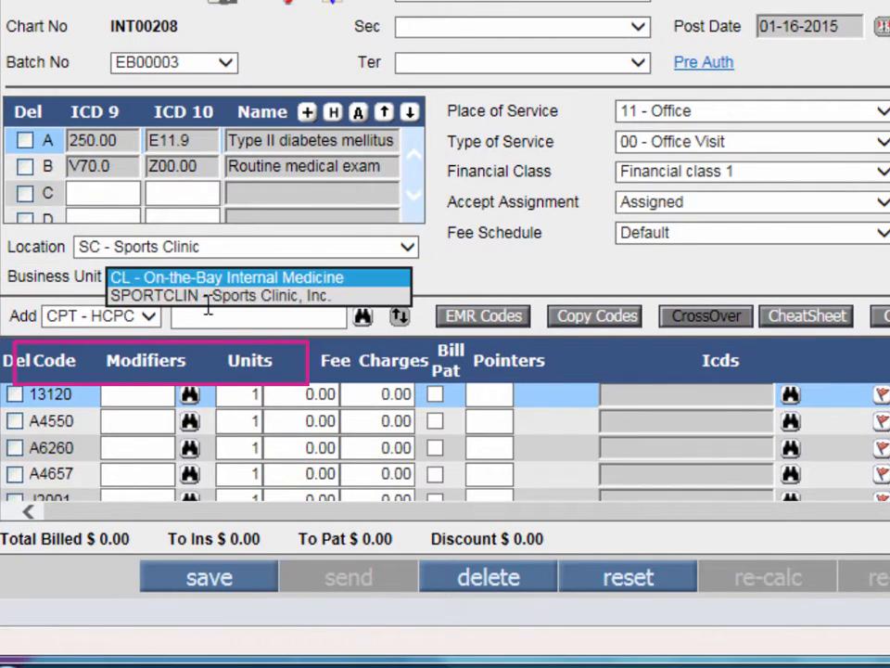
pyautogui.click(336, 297)
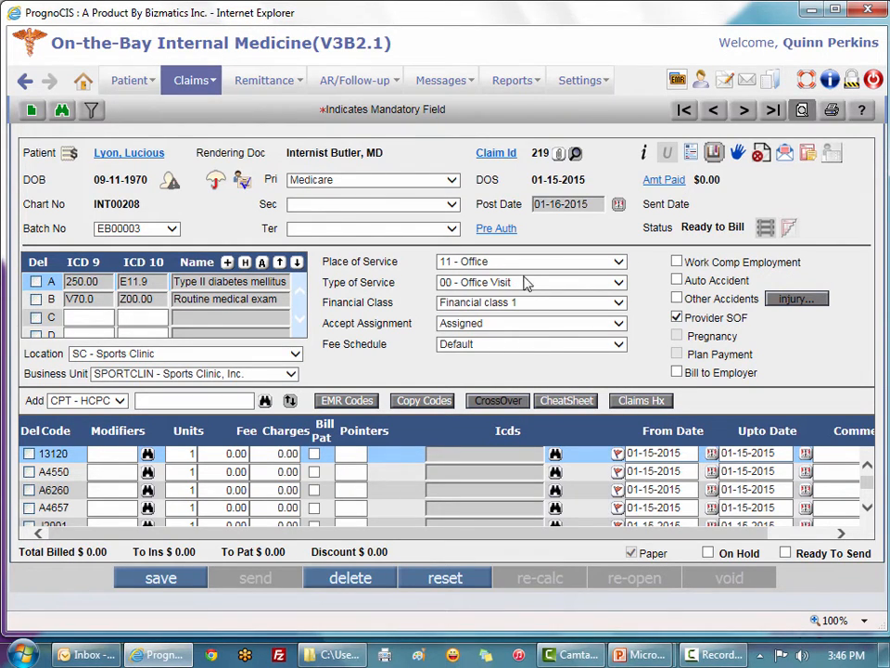
# Review the available Place of Service and Financial Class options for the claim, keeping the current choices.
pyautogui.click(619, 266)
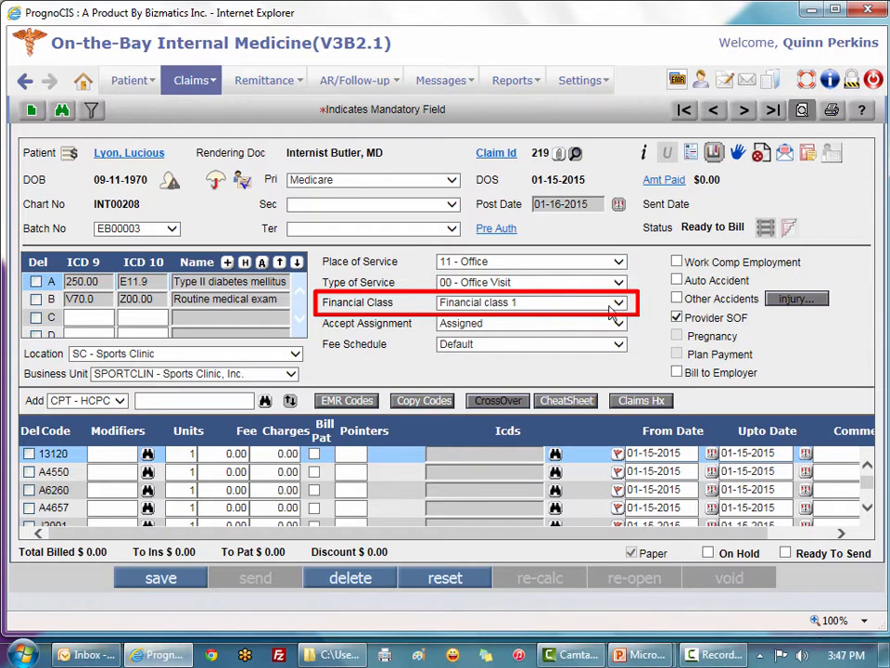
pyautogui.click(619, 305)
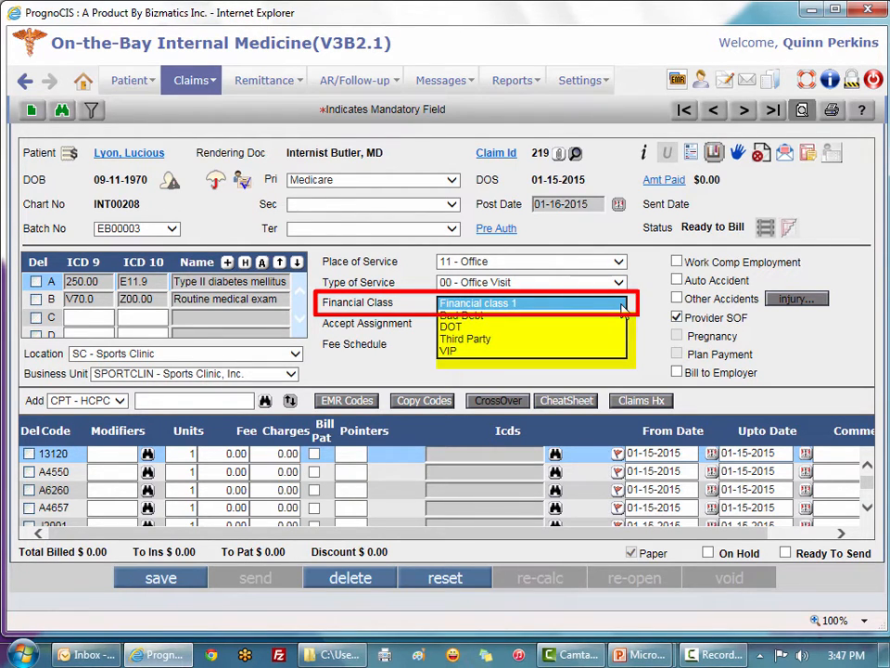
pyautogui.click(621, 306)
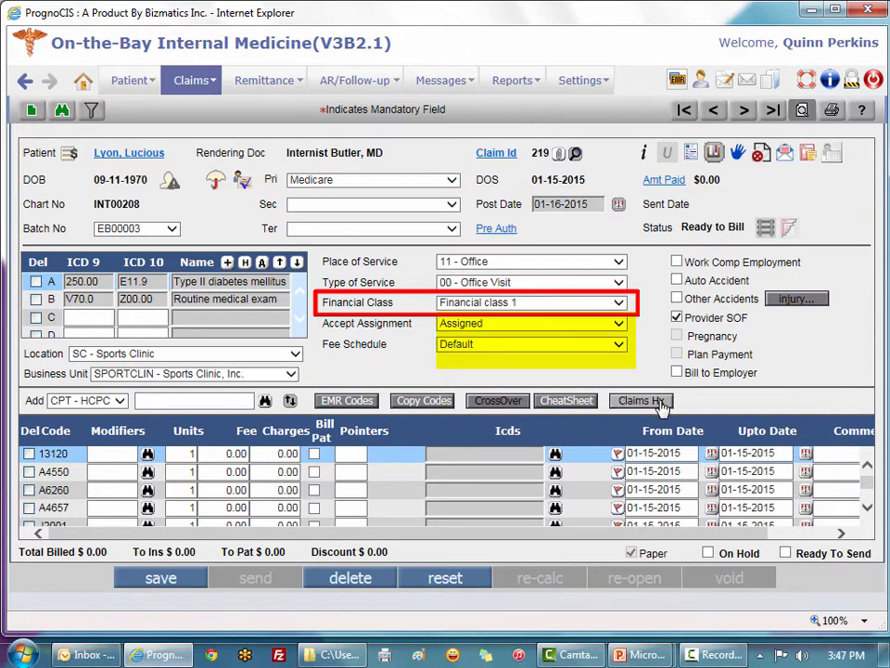
# Switch Accept Assignment to Not Assigned and back to Assigned, and review the Fee Schedule options.
pyautogui.click(622, 332)
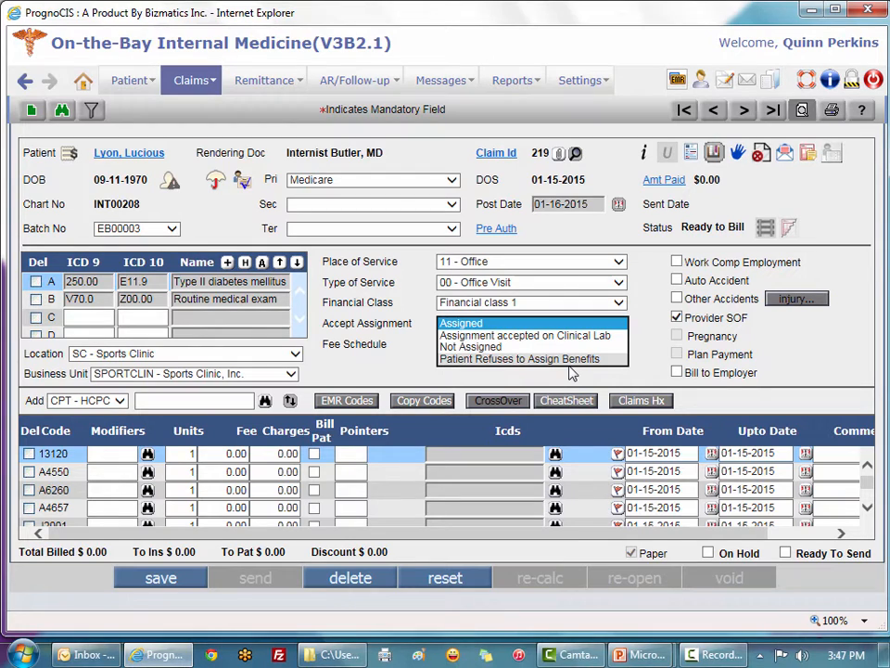
pyautogui.click(492, 348)
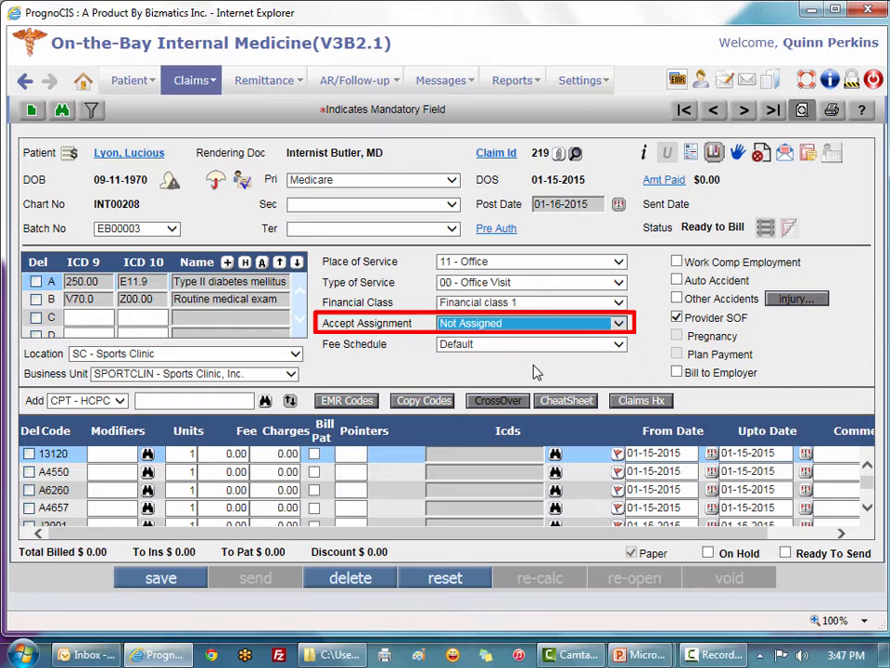
pyautogui.click(618, 323)
pyautogui.click(463, 299)
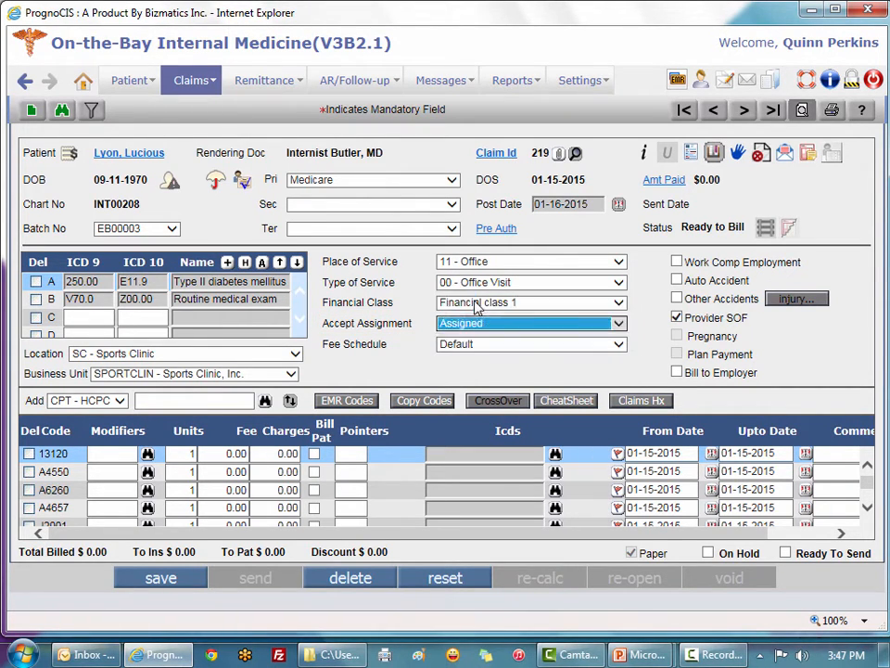
pyautogui.click(605, 347)
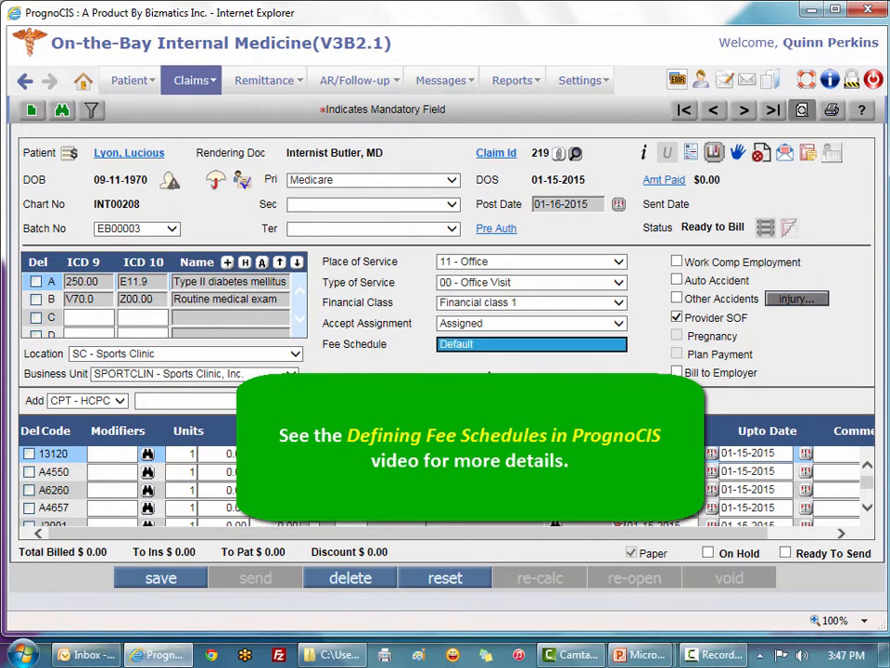
pyautogui.click(490, 375)
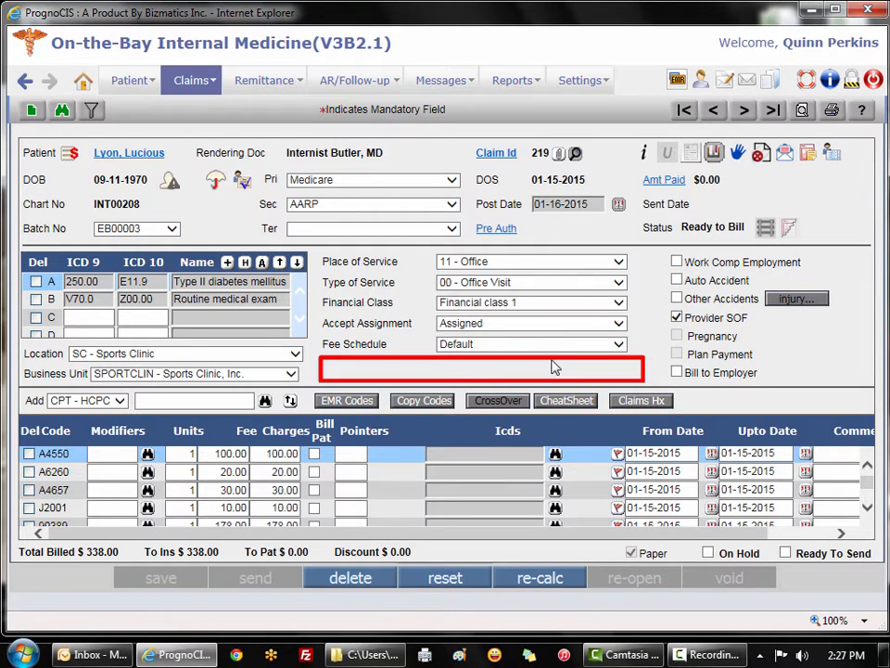
# Open the capitation claim dated 05-20-2014, and find the Tricare claim dated 04-23-2012 by the patient's last name to check its collection agency.
pyautogui.click(191, 80)
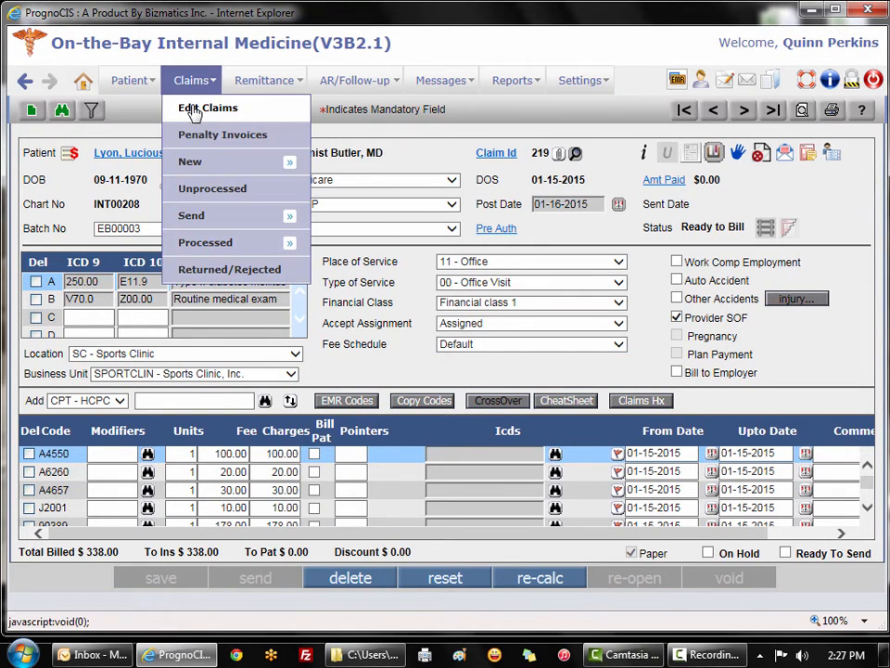
pyautogui.click(193, 109)
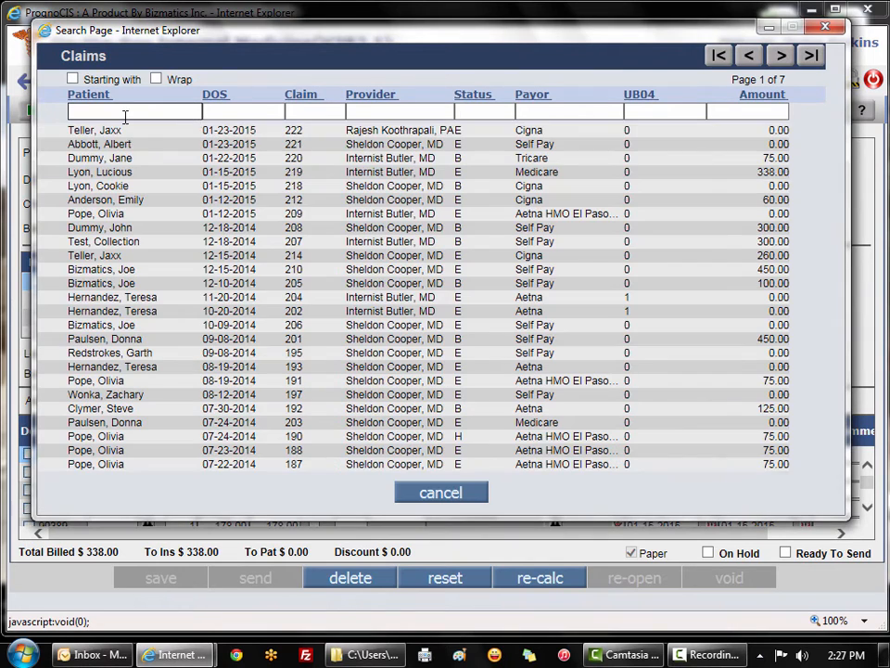
pyautogui.click(238, 142)
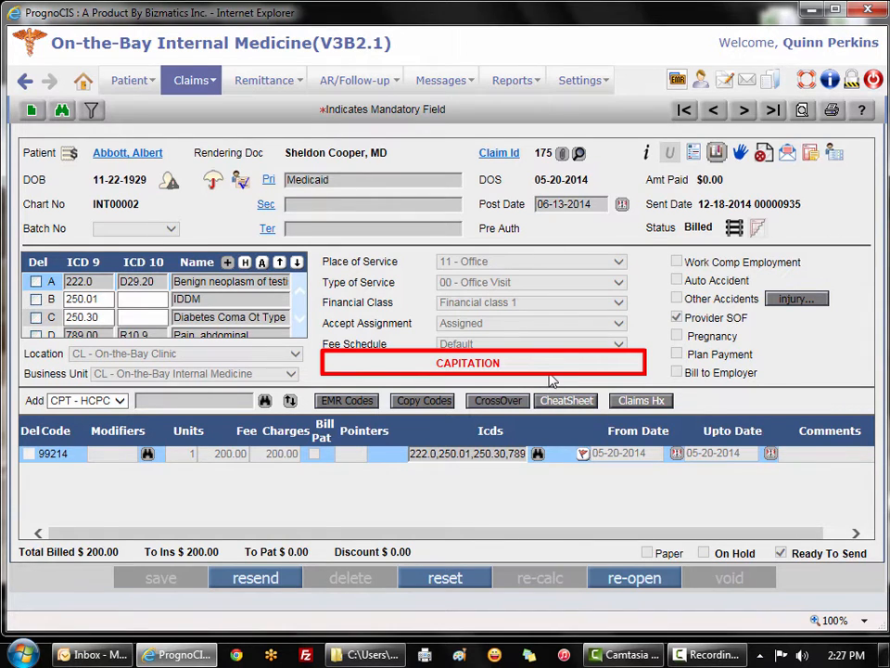
pyautogui.write('haney')
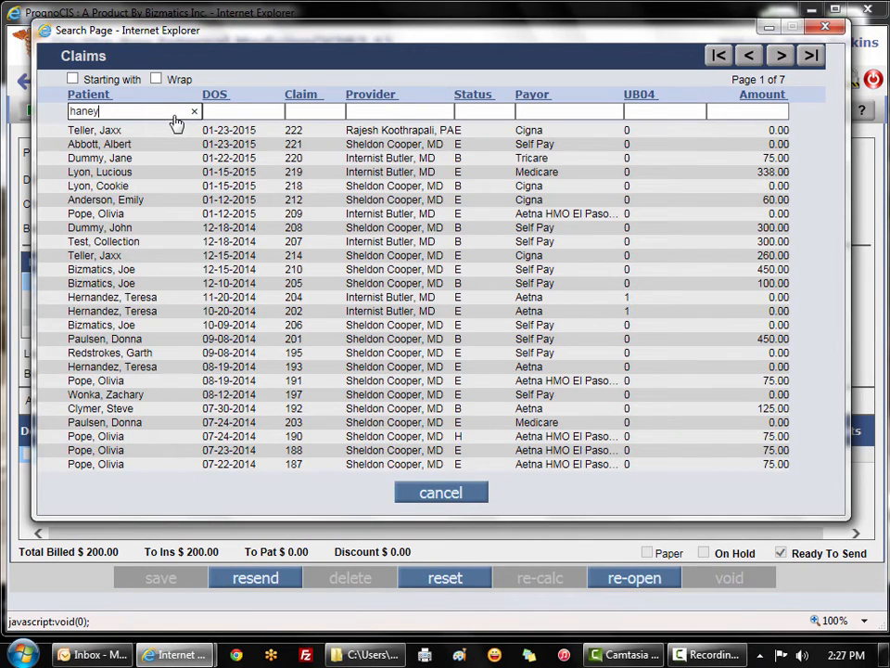
pyautogui.click(97, 130)
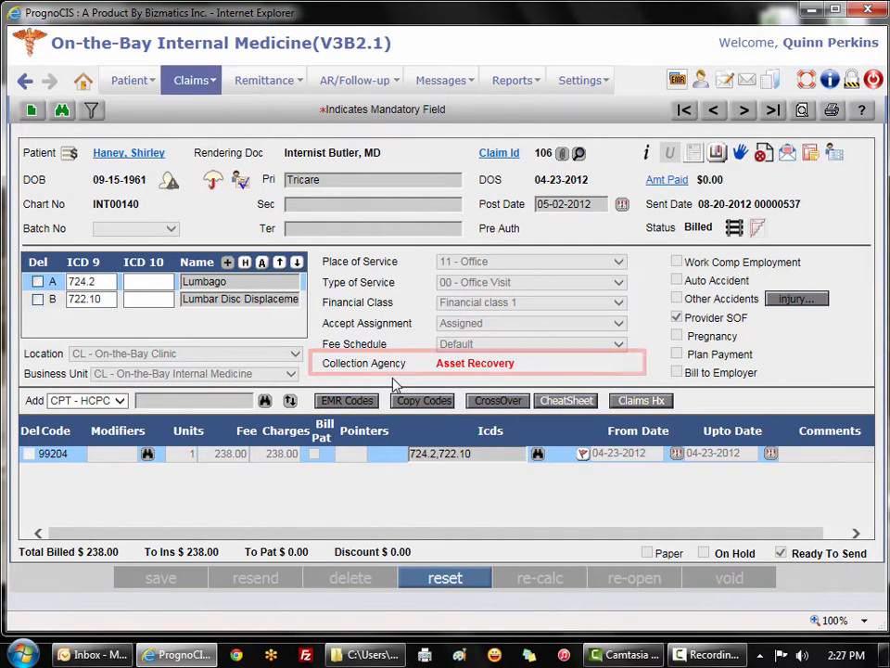
# Search the existing claims by the patient's last name and open the Victoria's Secret claim dated 07-07-2012.
pyautogui.click(191, 80)
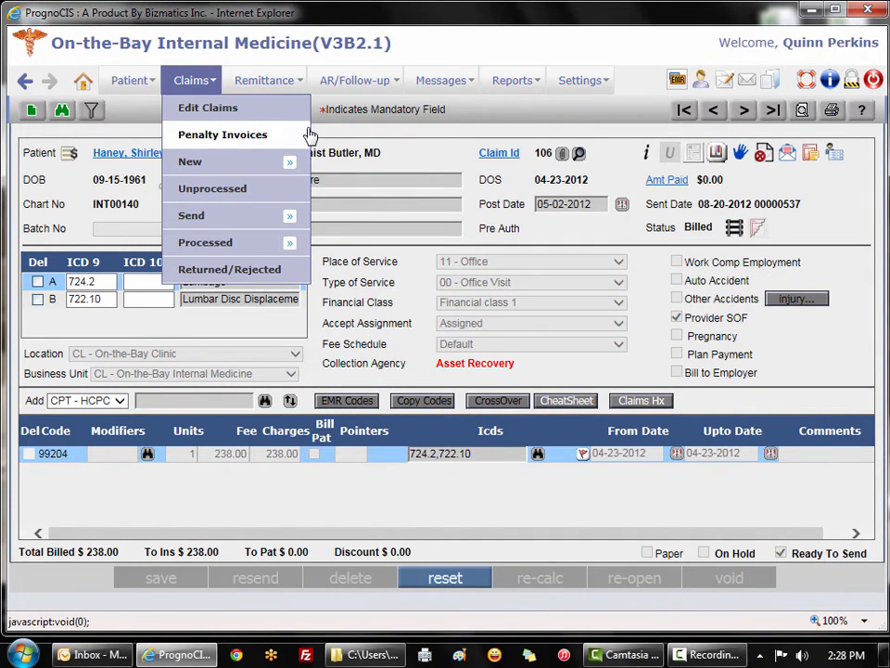
pyautogui.click(278, 110)
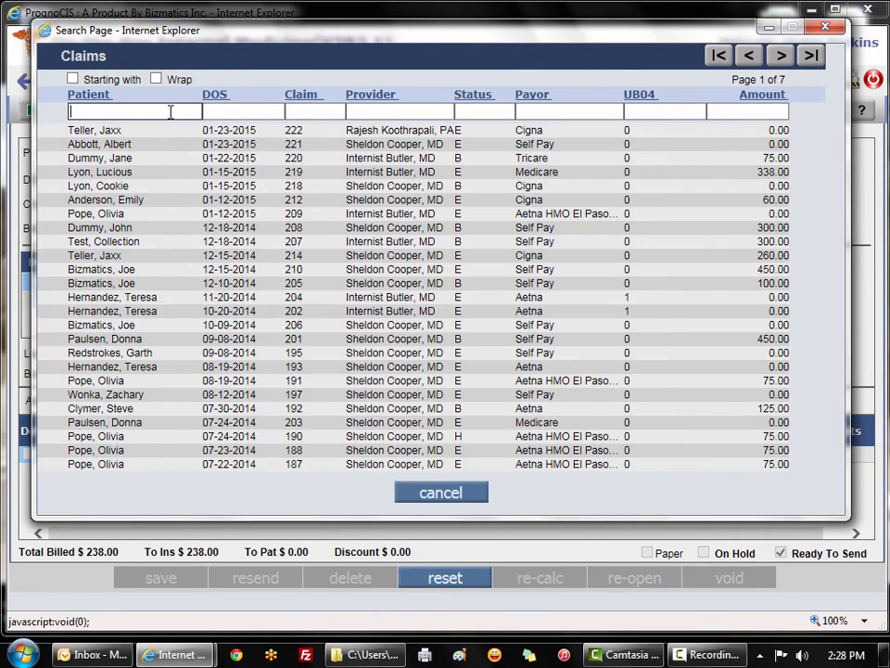
pyautogui.write('shannon')
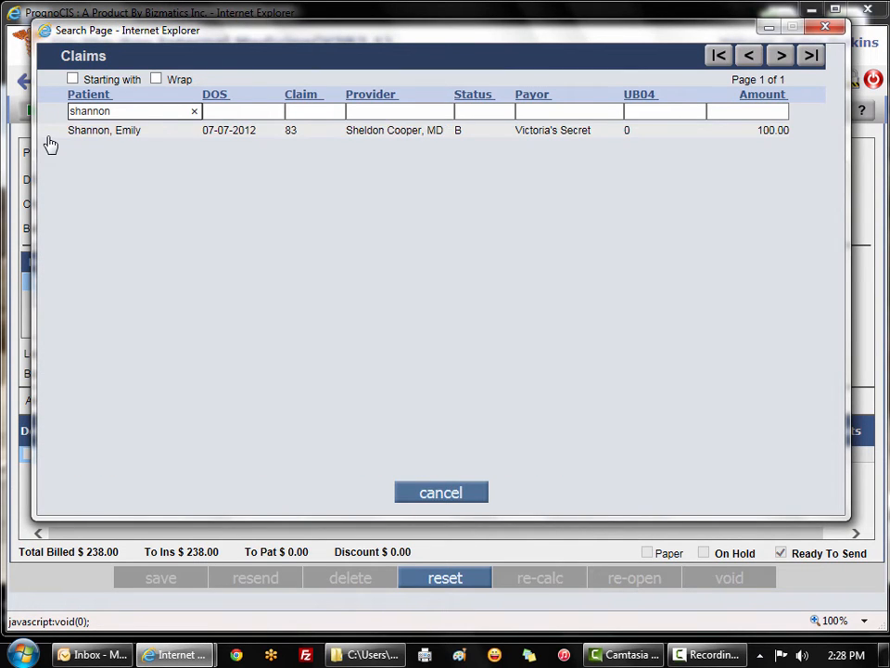
pyautogui.click(110, 132)
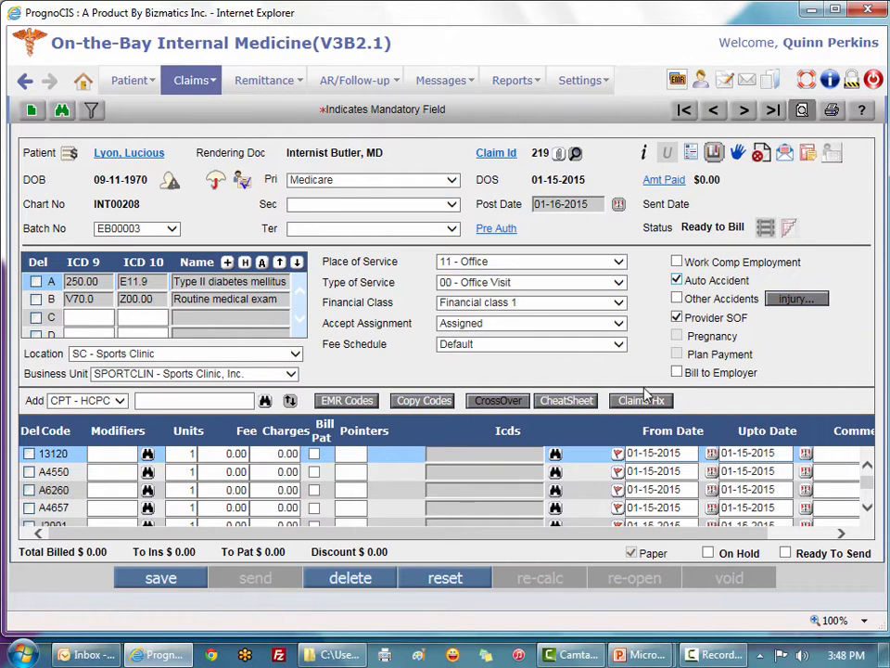
# Save the claim with Auto Accident marked and check the code types available for adding charges.
pyautogui.click(192, 586)
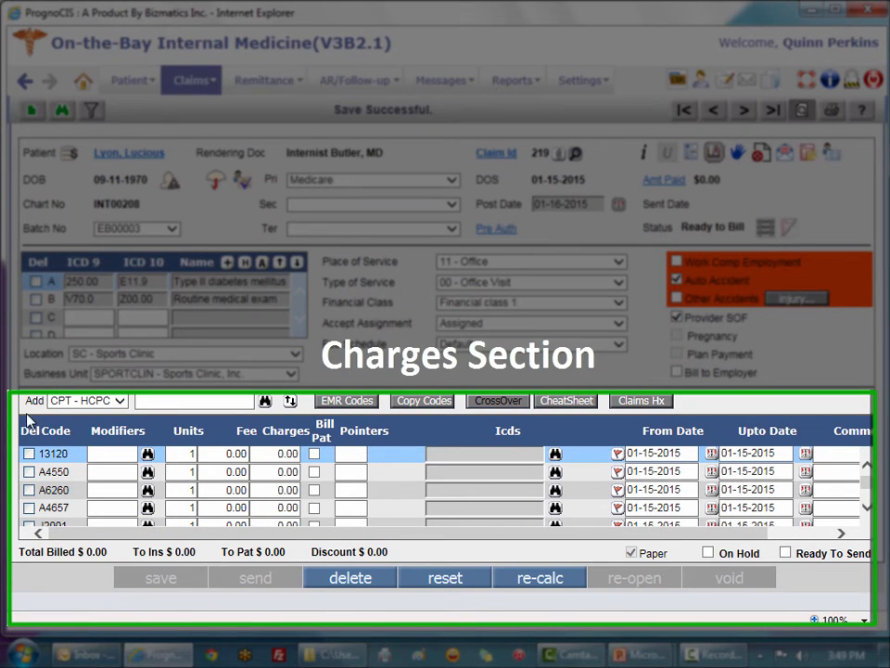
pyautogui.click(121, 401)
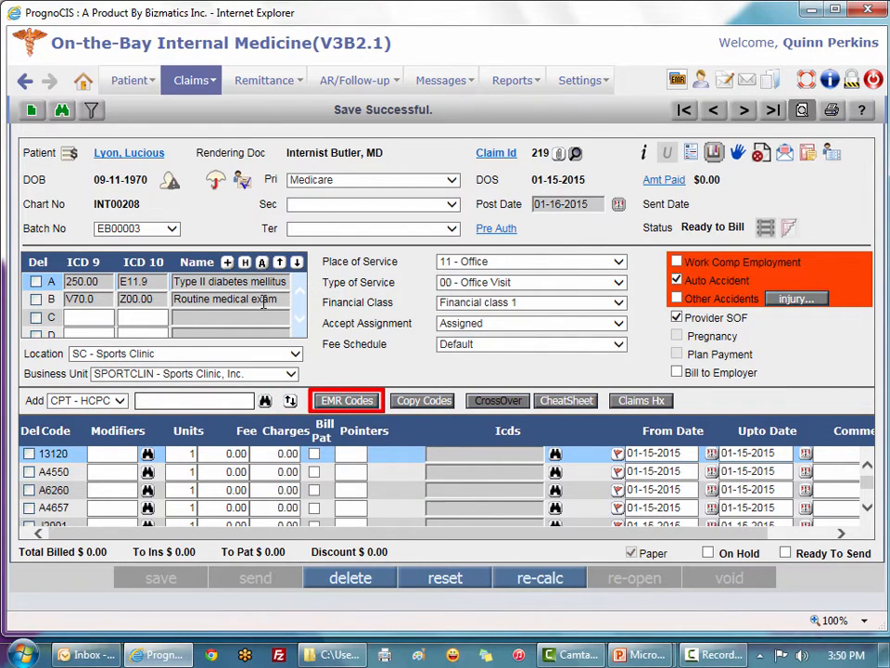
# Review the new assessment charges from the EMR and the Copy Codes option without adding any charge.
pyautogui.click(344, 402)
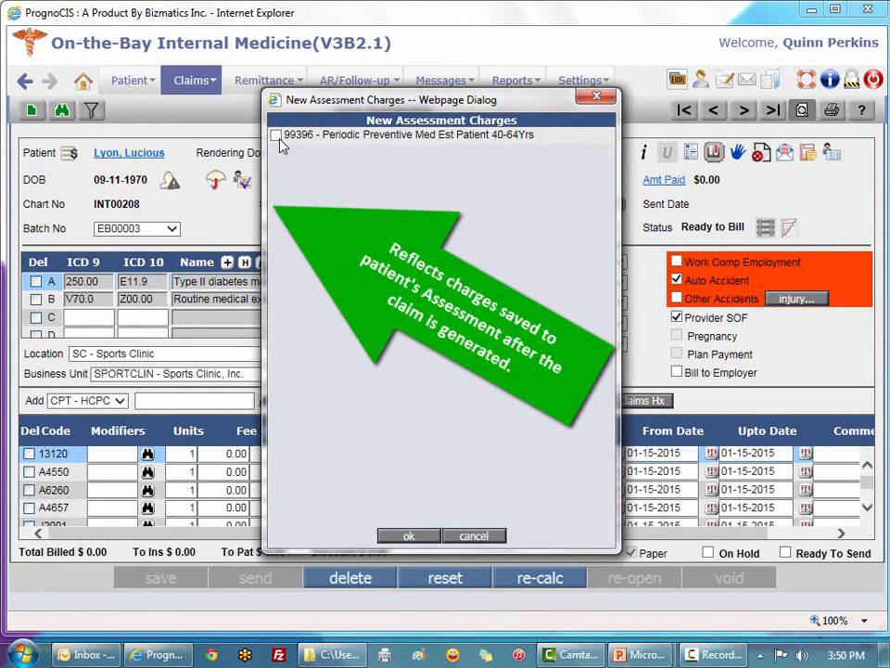
pyautogui.click(598, 96)
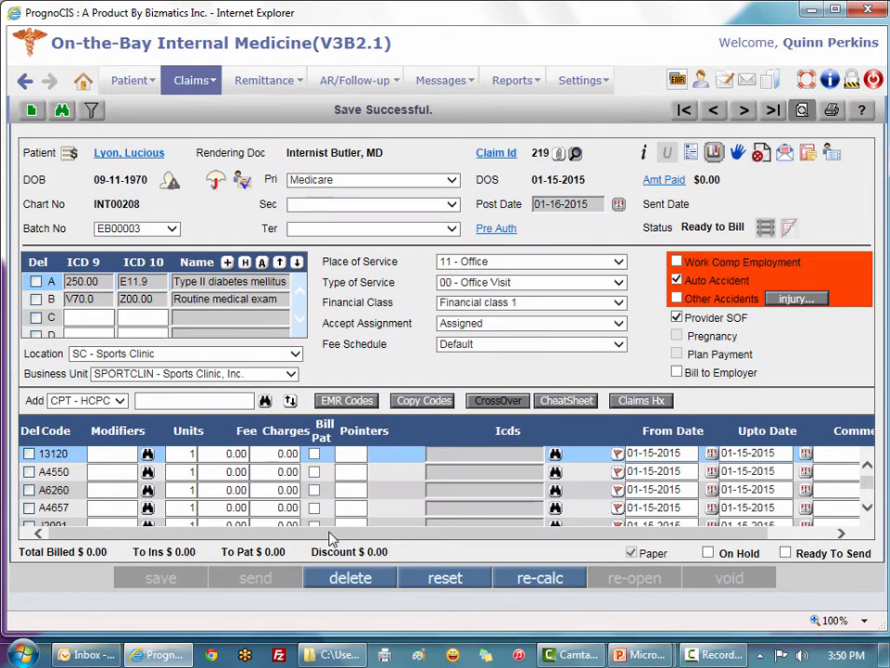
pyautogui.click(422, 402)
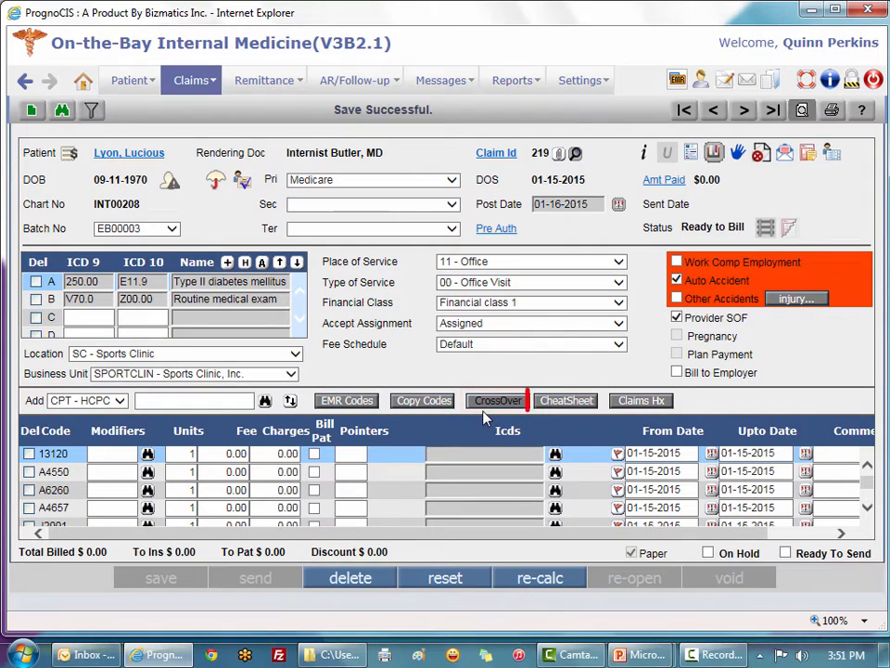
# Review the claim's scrubber checks in the CheatSheet, close them, and look at the claims history.
pyautogui.click(569, 402)
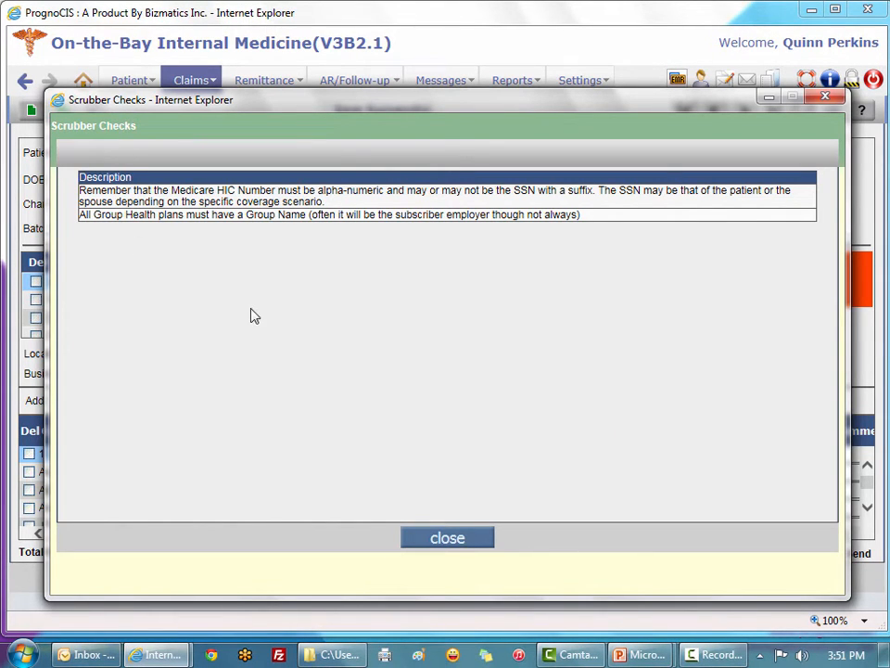
pyautogui.click(826, 99)
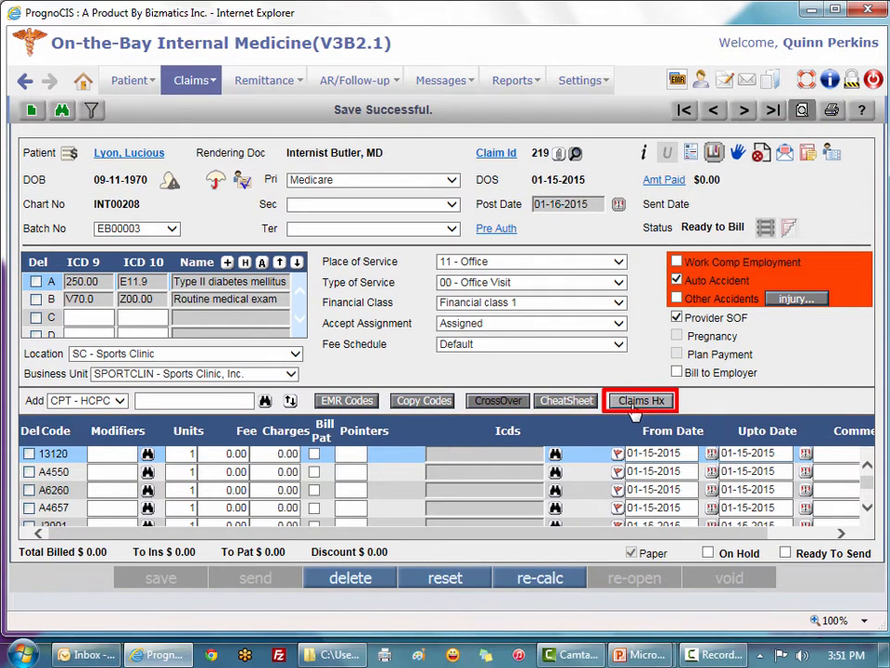
pyautogui.click(634, 405)
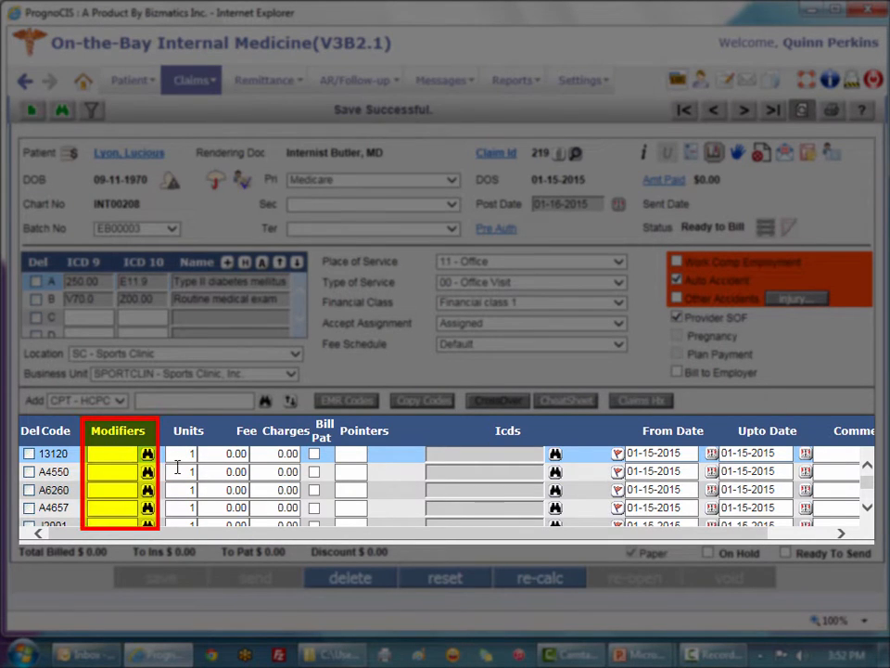
# Try entering modifier gp for charge 13120 and clear the entry.
pyautogui.click(100, 455)
pyautogui.write('gp')
pyautogui.press('BackSpace')
pyautogui.press('BackSpace')
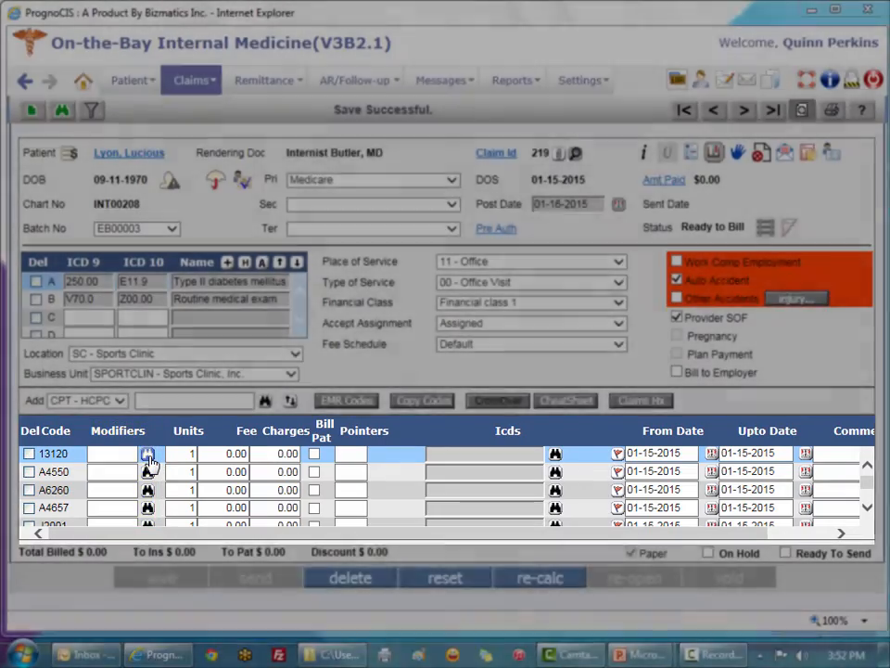
# Assign modifier 25 - Separately Identifiable E&M Same Day of Procedure to charge 13120.
pyautogui.click(147, 455)
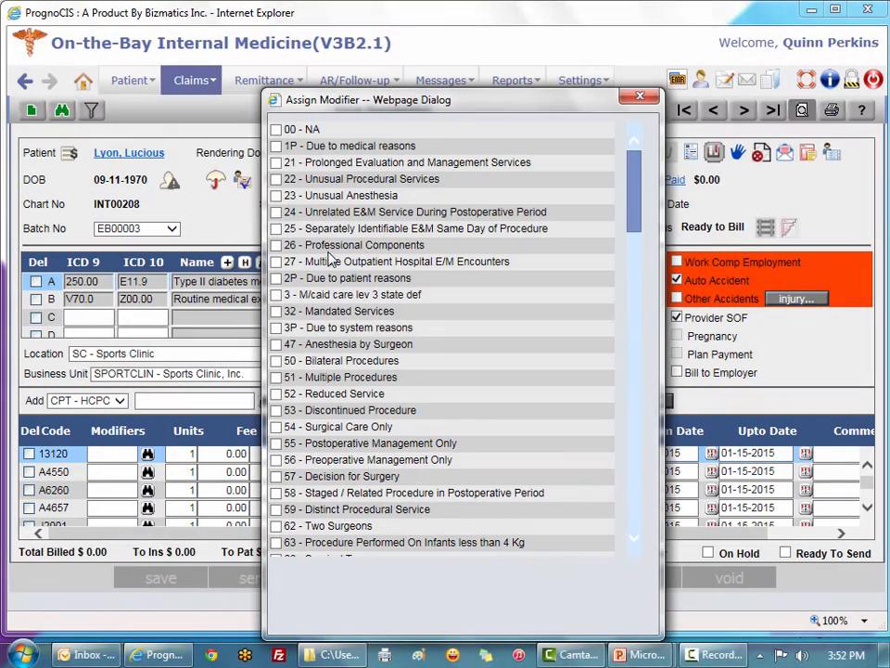
pyautogui.click(276, 229)
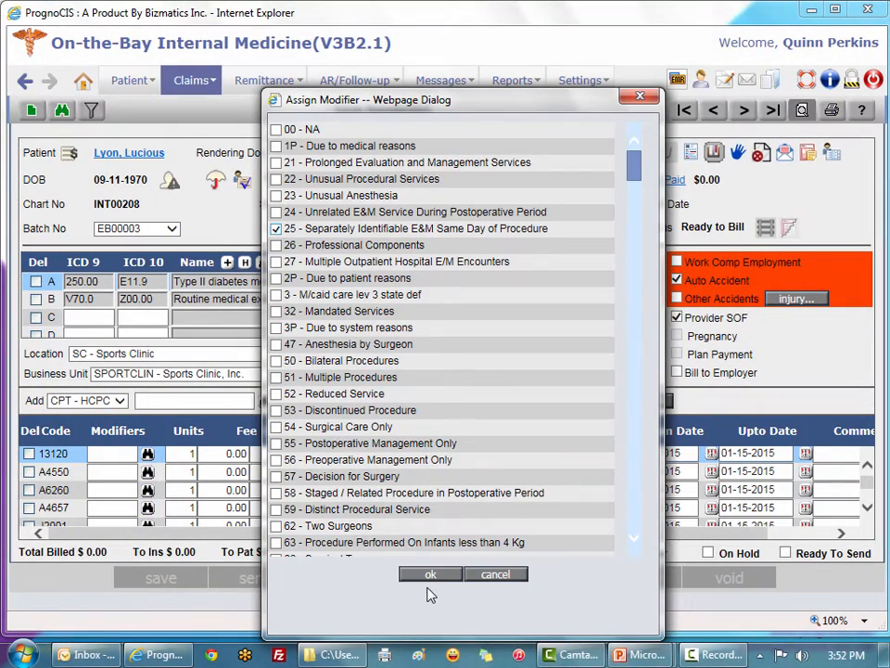
pyautogui.click(431, 576)
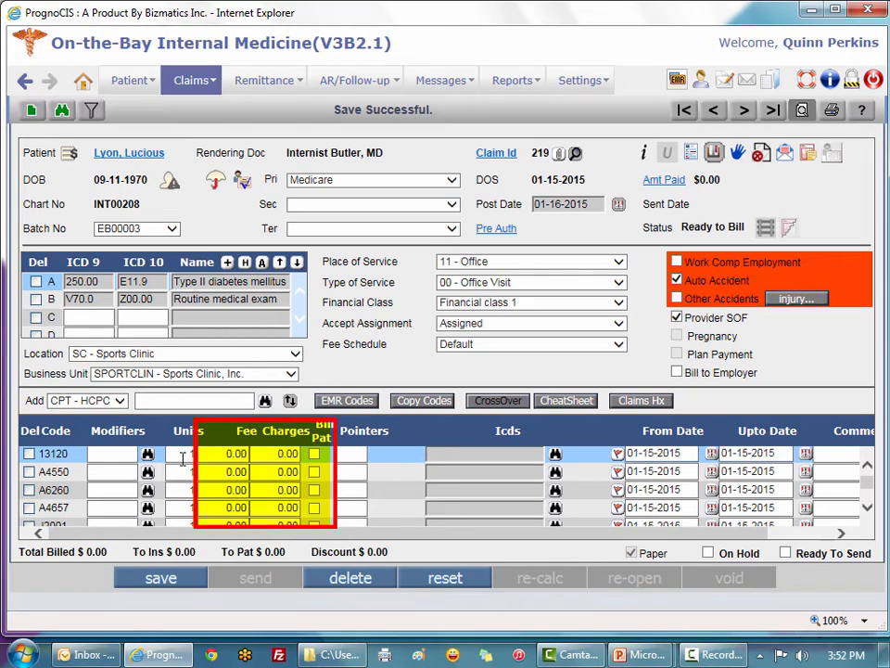
# Set the fee for charge 13120 to 10.00.
pyautogui.click(213, 452)
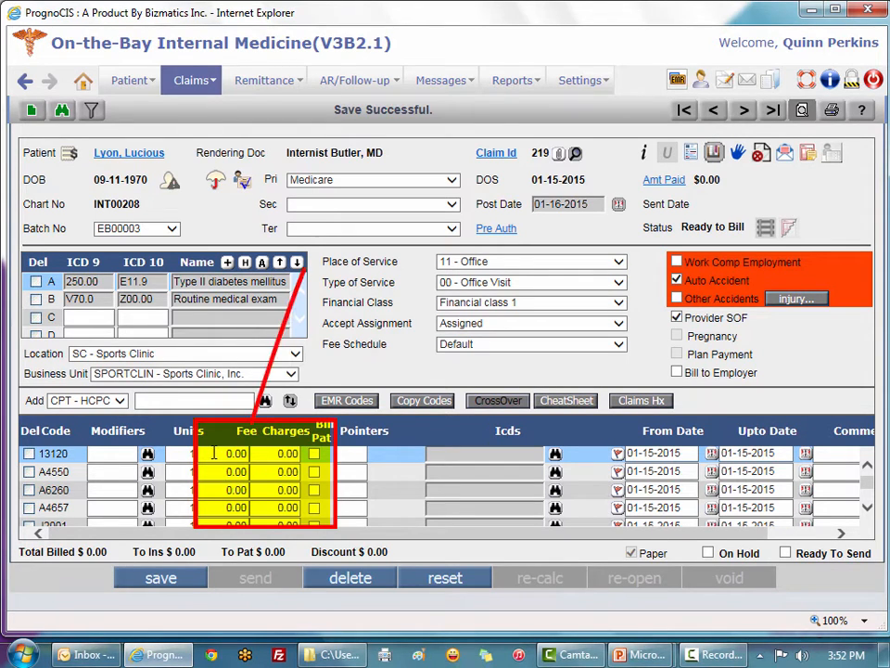
pyautogui.write('1')
pyautogui.press('Tab')
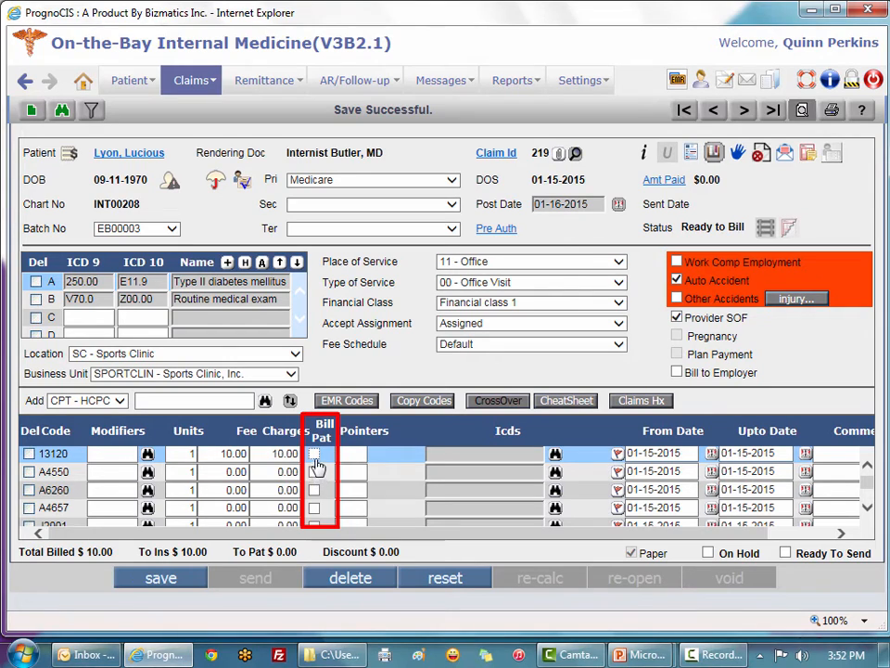
# Mark charge 13120 as billed to the patient and set its diagnosis pointers to AB.
pyautogui.click(315, 456)
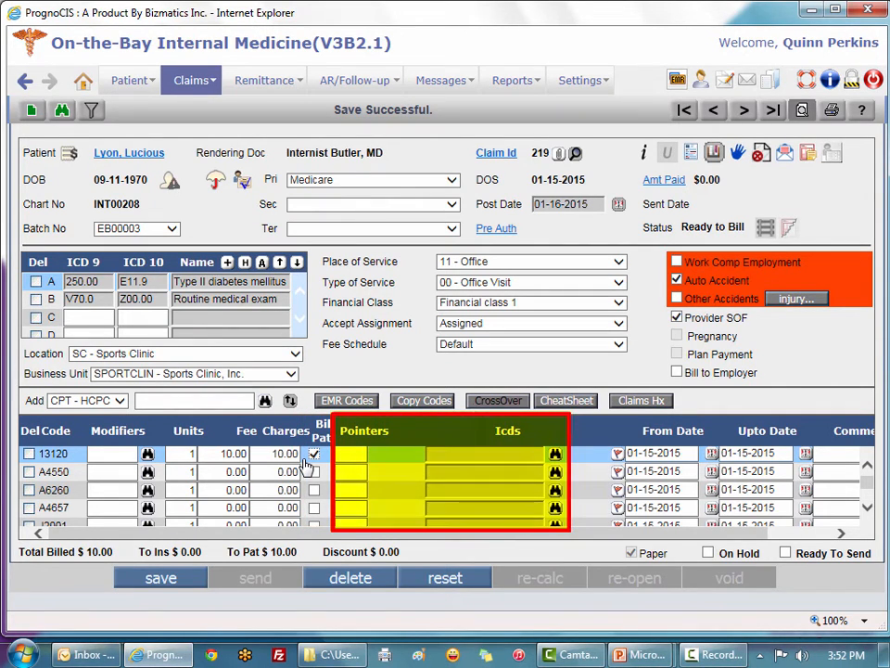
pyautogui.click(360, 455)
pyautogui.press('capslock')
pyautogui.write('AB')
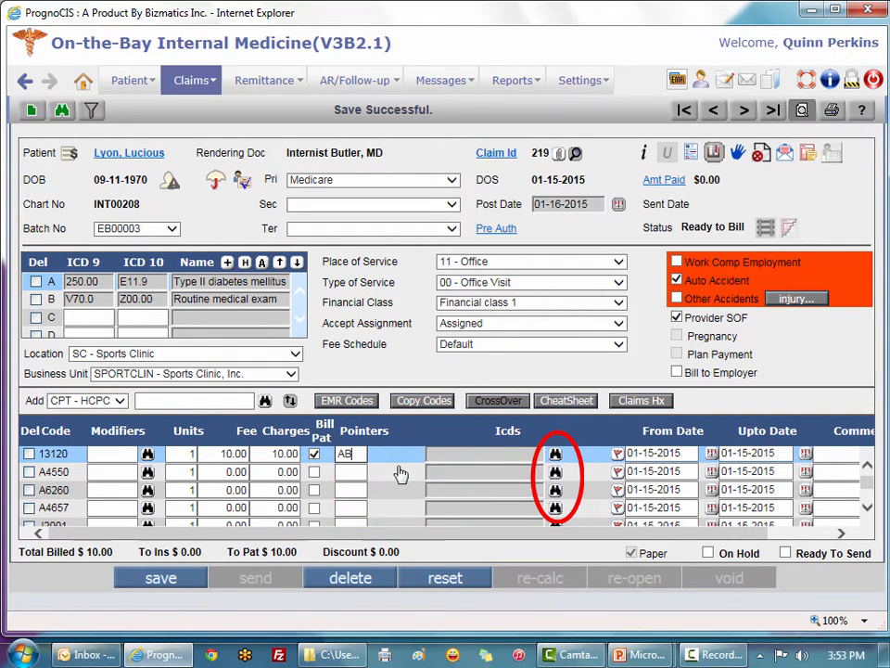
# Assign the Type II diabetes mellitus and Routine medical exam ICDs to charge 13120.
pyautogui.click(556, 456)
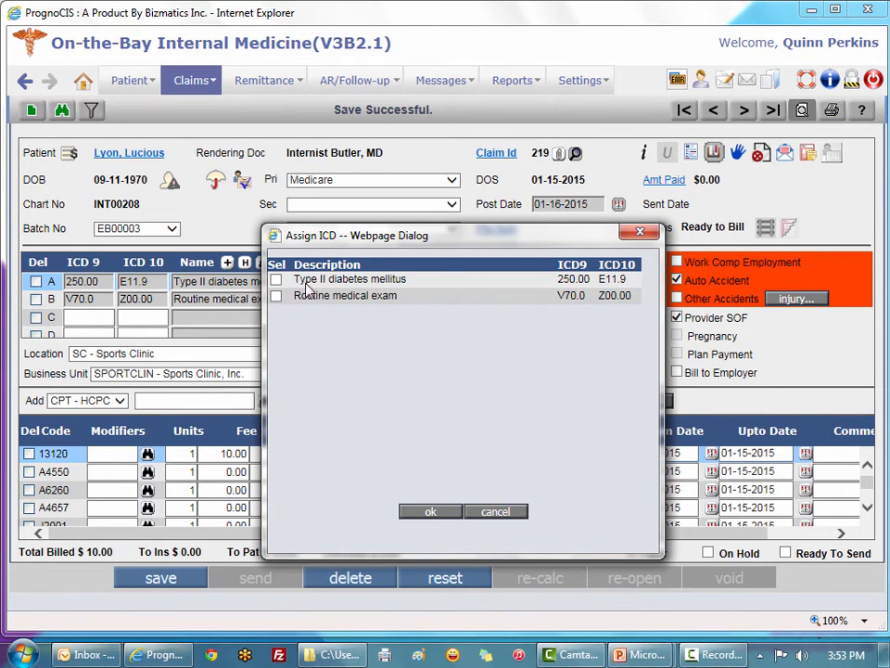
pyautogui.click(275, 279)
pyautogui.click(276, 295)
pyautogui.click(434, 512)
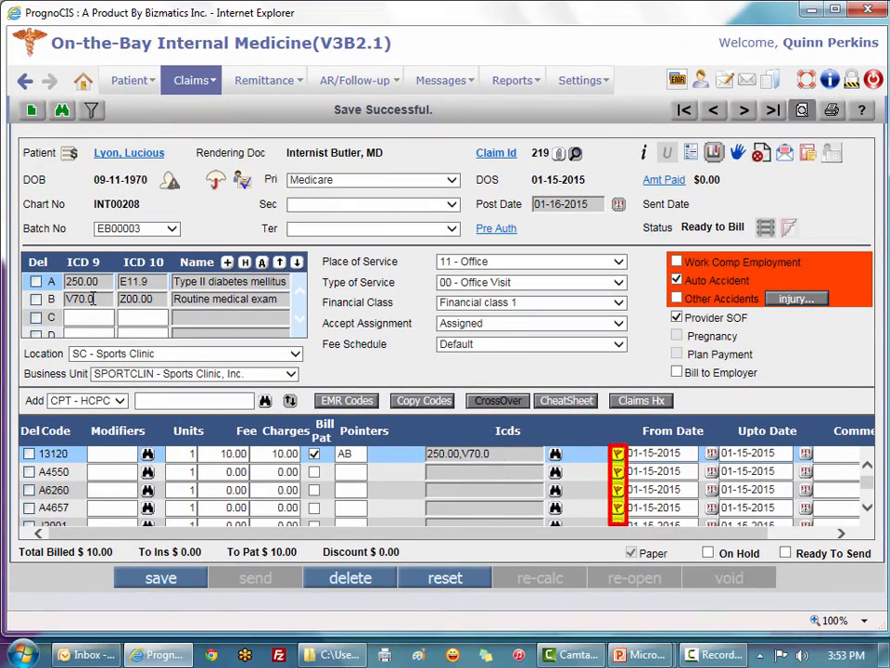
# Try the 24H. EPSDT flag with Dental and the NDC option in charge 13120's CMS flags, and discard the changes.
pyautogui.click(617, 459)
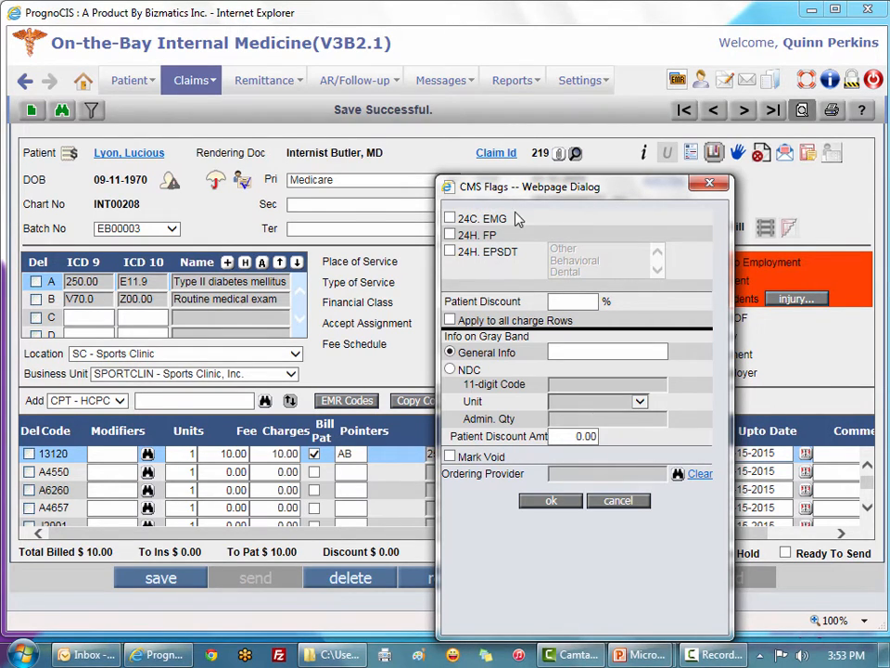
pyautogui.click(451, 253)
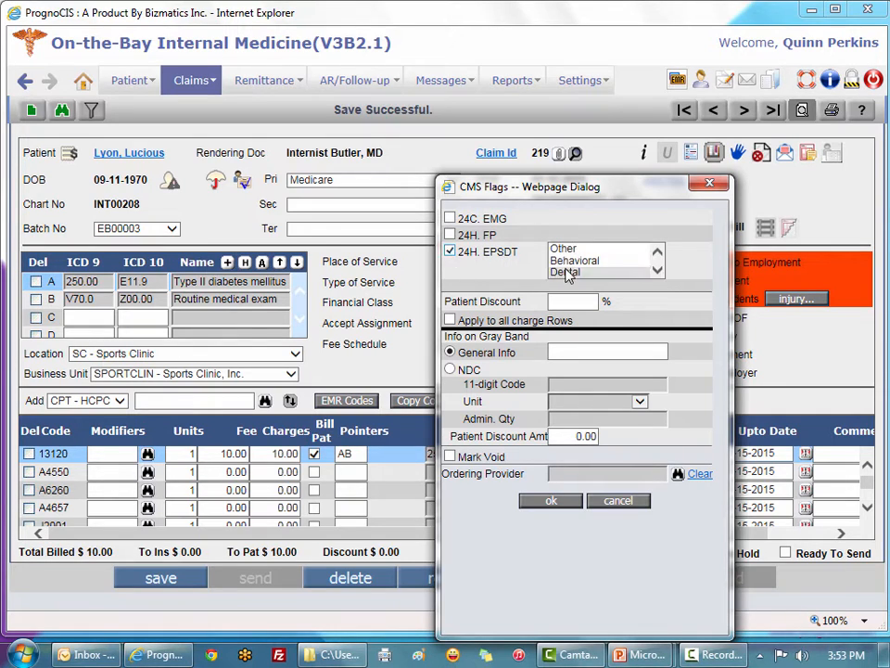
pyautogui.click(564, 272)
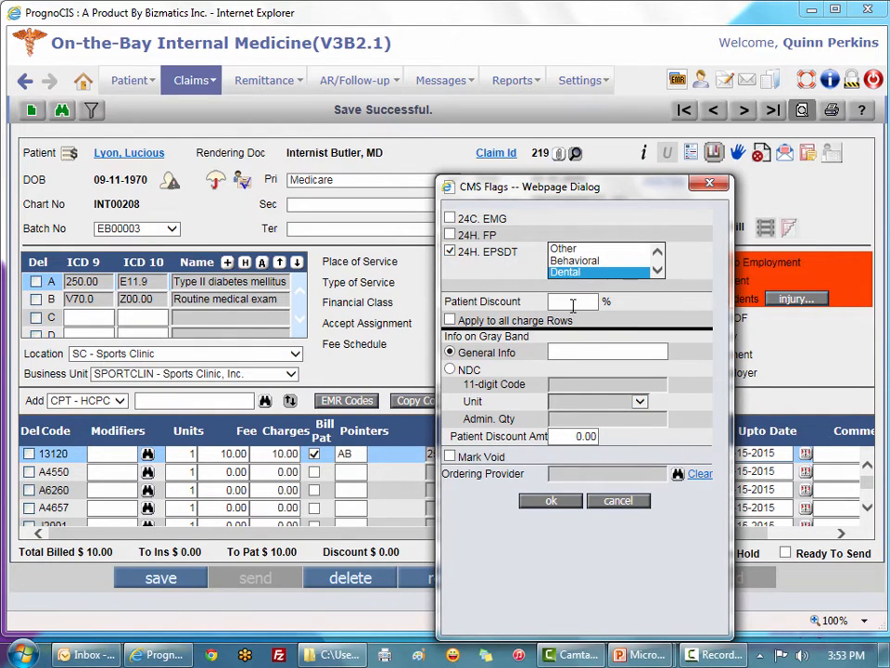
pyautogui.click(573, 303)
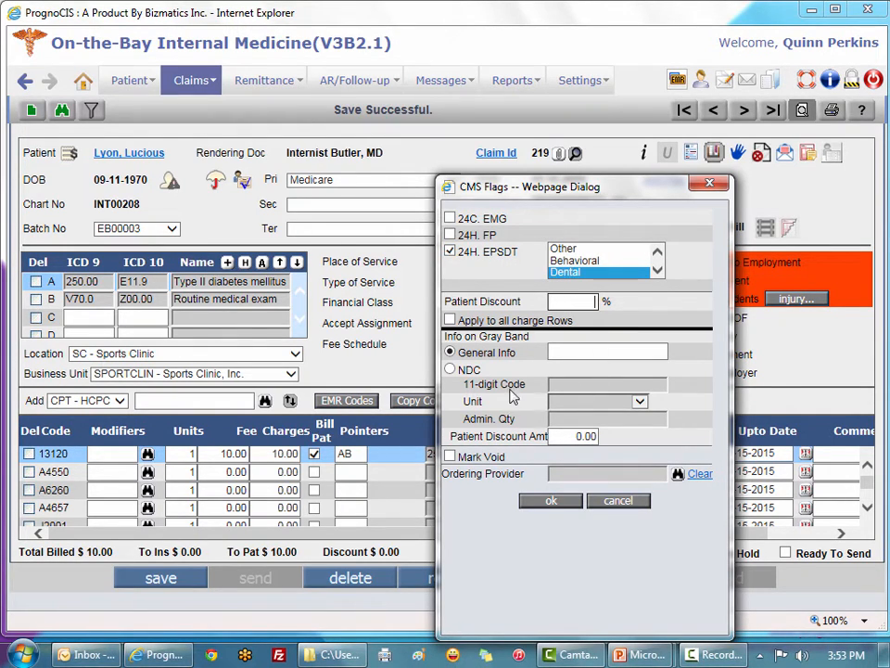
pyautogui.click(450, 371)
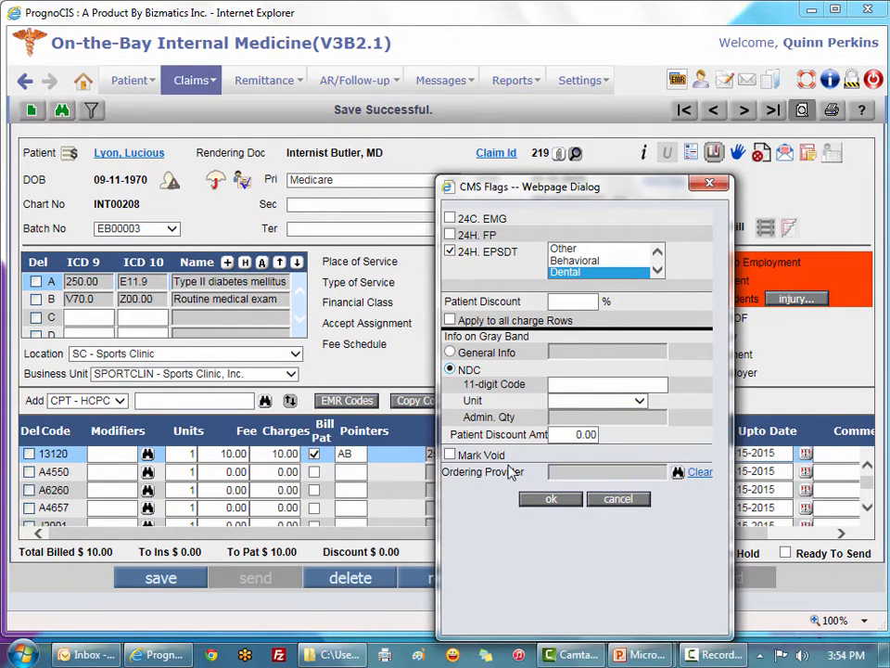
pyautogui.click(618, 501)
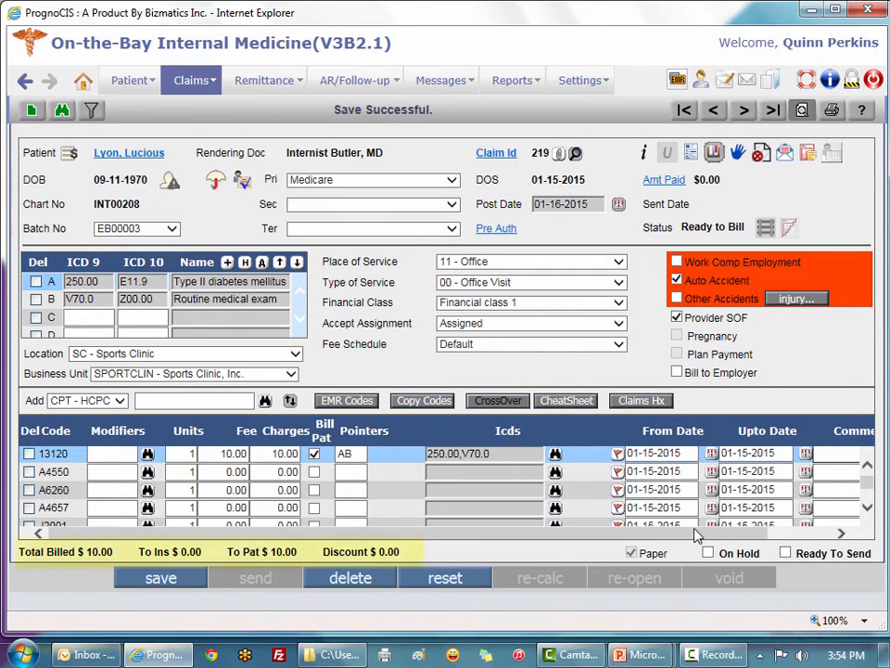
# Try the claim's On Hold option, clear it, and mark the claim Ready To Send.
pyautogui.moveTo(696, 530); pyautogui.dragTo(378, 543)
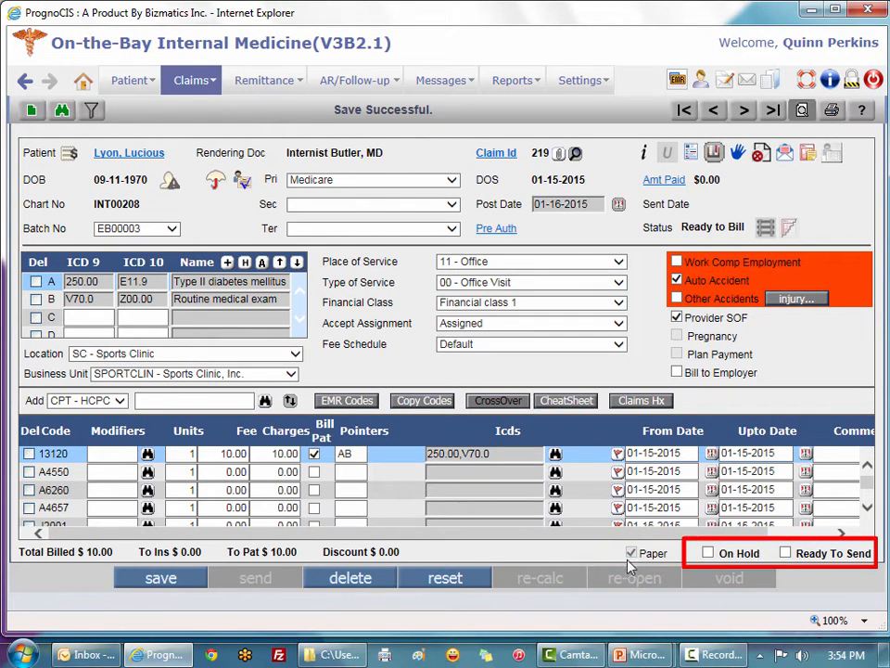
pyautogui.click(708, 552)
pyautogui.click(710, 554)
pyautogui.click(787, 553)
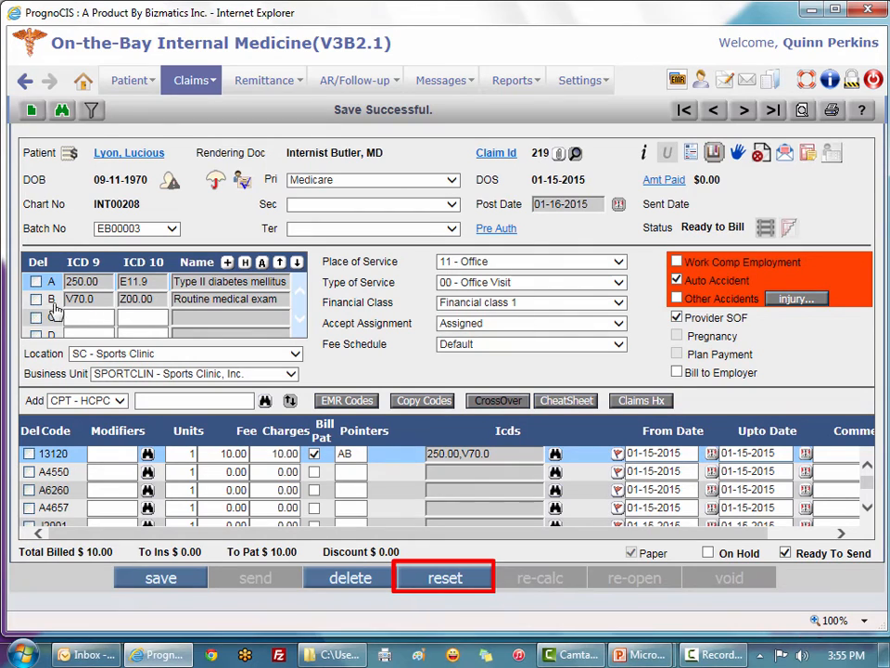
# Reset the claim's unsaved changes and recalculate the claim.
pyautogui.click(442, 587)
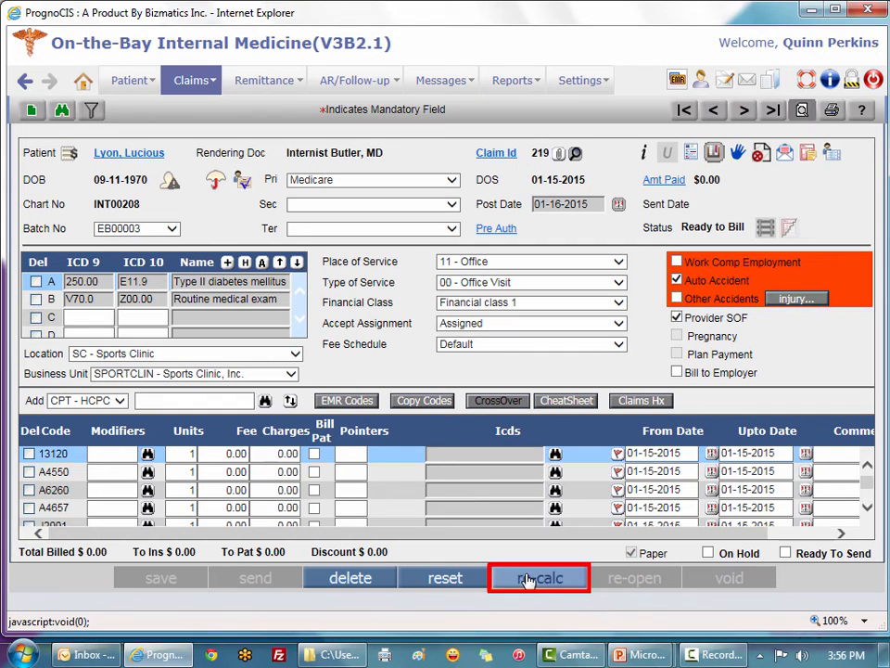
pyautogui.click(531, 579)
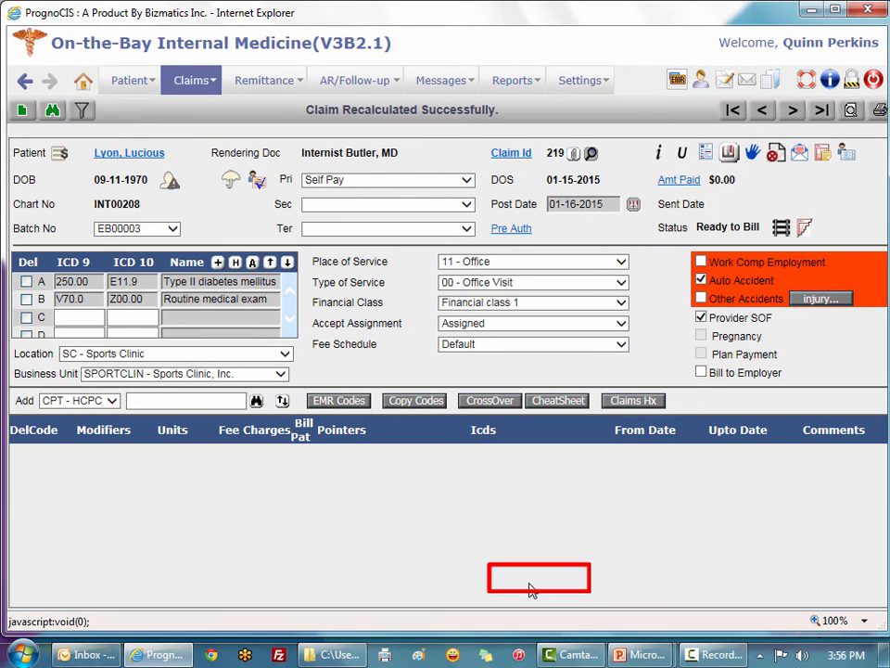